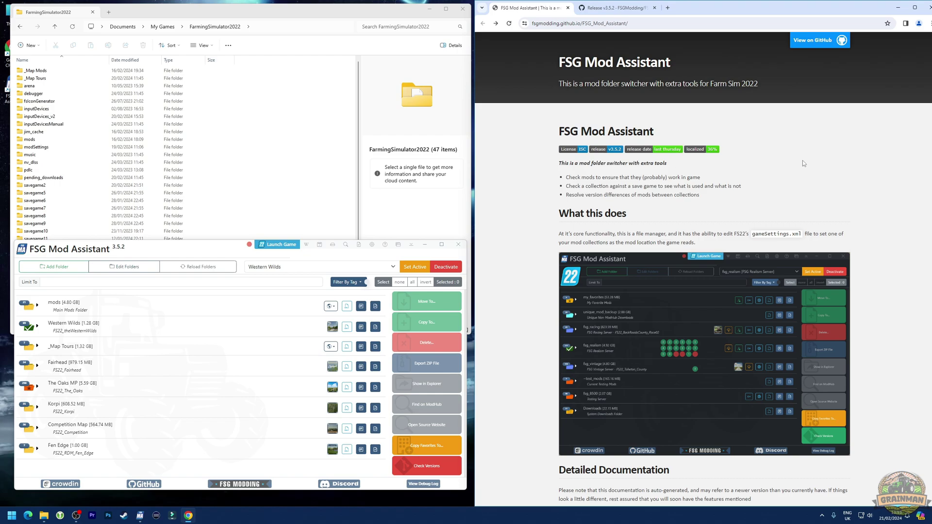
- Scroll to the Download options and open the Latest Release v3.5.2 page on GitHub
{"action": "double_click", "coordinate": [601, 24]}
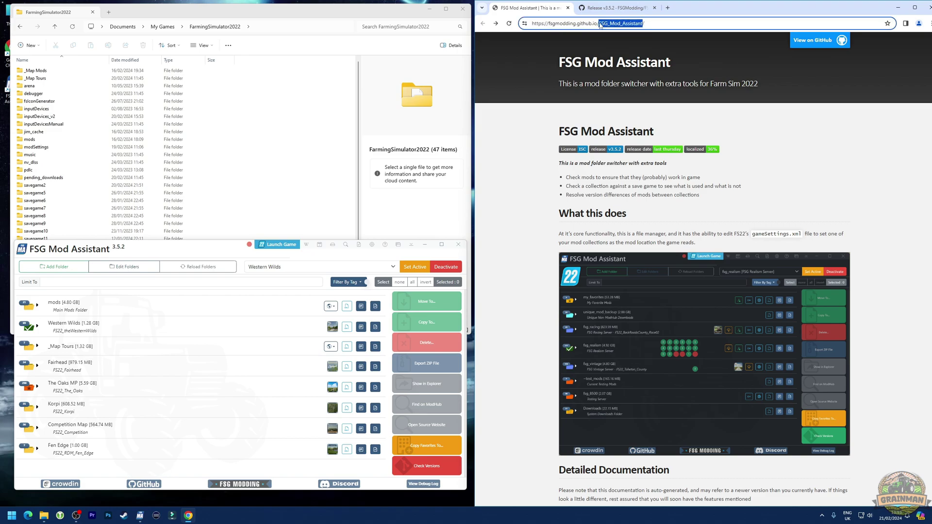
{"action": "left_click", "coordinate": [788, 172]}
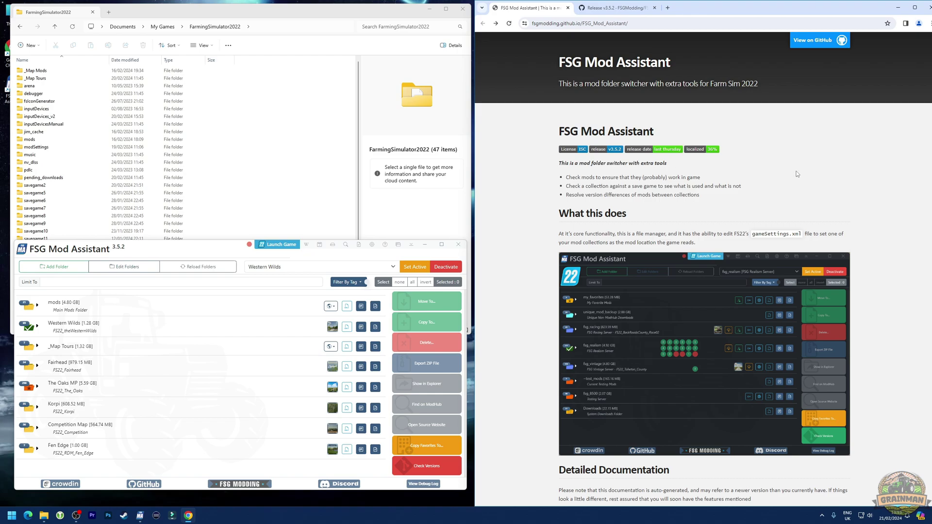
{"action": "scroll", "coordinate": [771, 153], "scroll_direction": "down", "scroll_amount": 10}
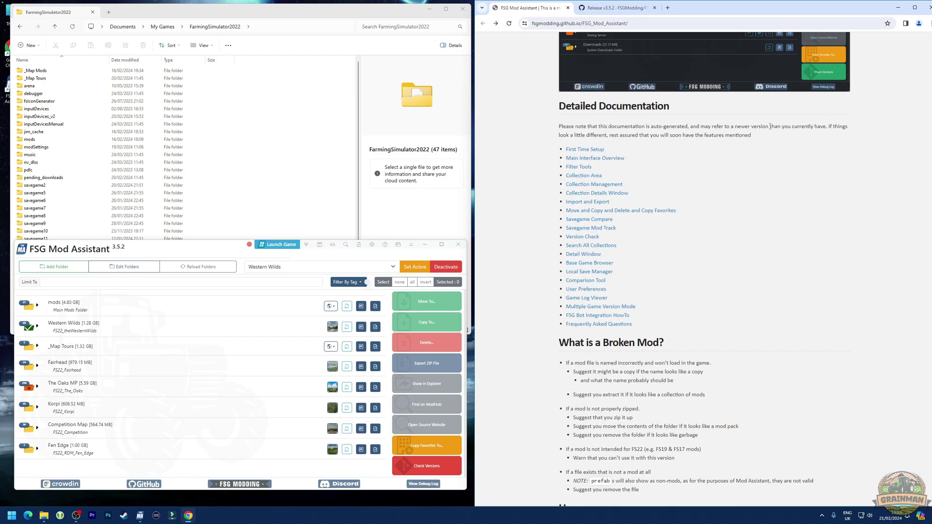
{"action": "scroll", "coordinate": [771, 167], "scroll_direction": "down", "scroll_amount": 3}
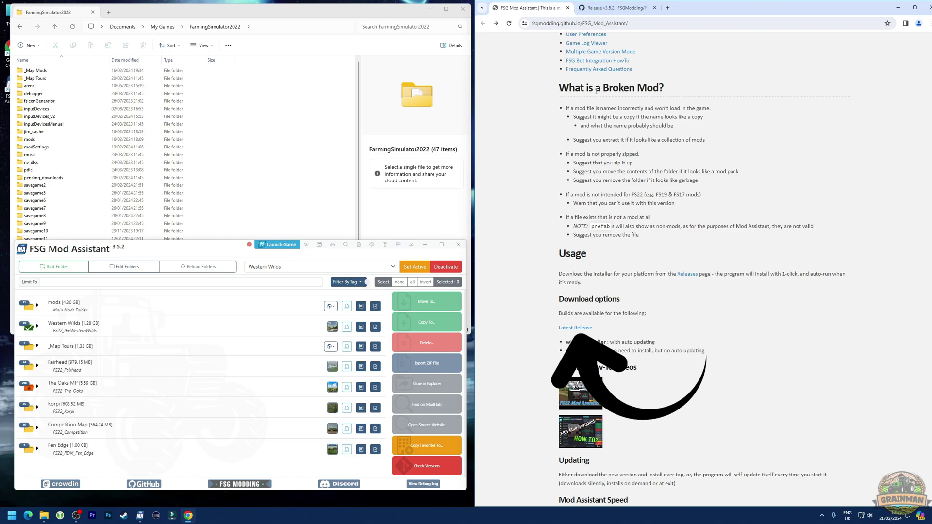
{"action": "left_click", "coordinate": [606, 8]}
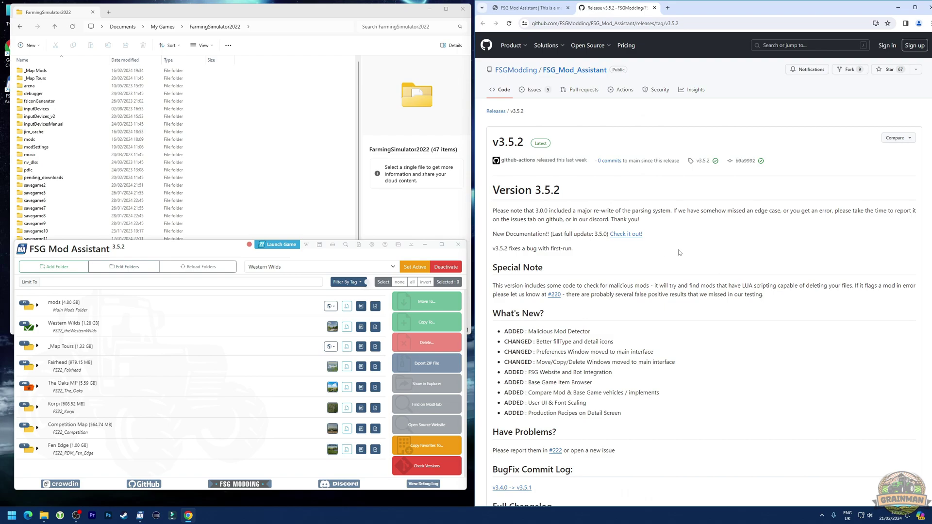
- Scroll down to the Assets list with the Portable and Setup 3.5.2 installers
{"action": "scroll", "coordinate": [697, 186], "scroll_direction": "down", "scroll_amount": 3}
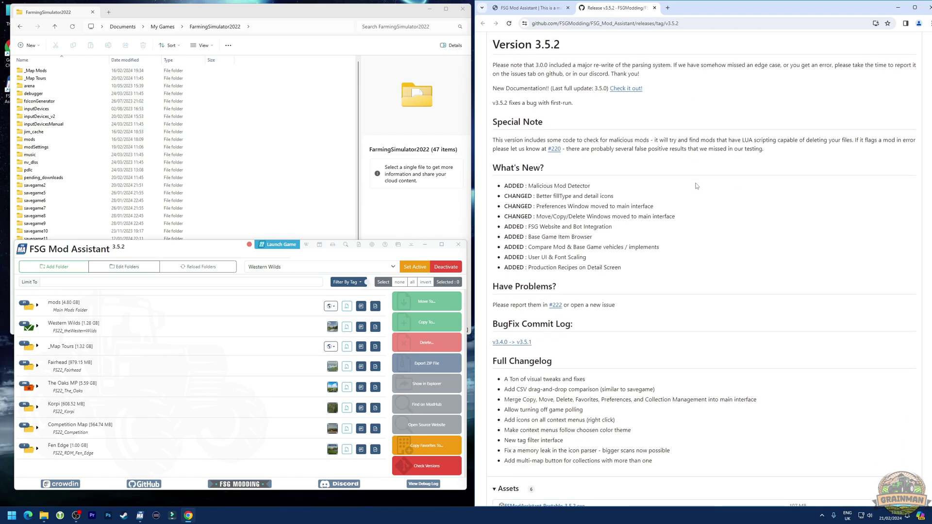
{"action": "scroll", "coordinate": [696, 186], "scroll_direction": "down", "scroll_amount": 3}
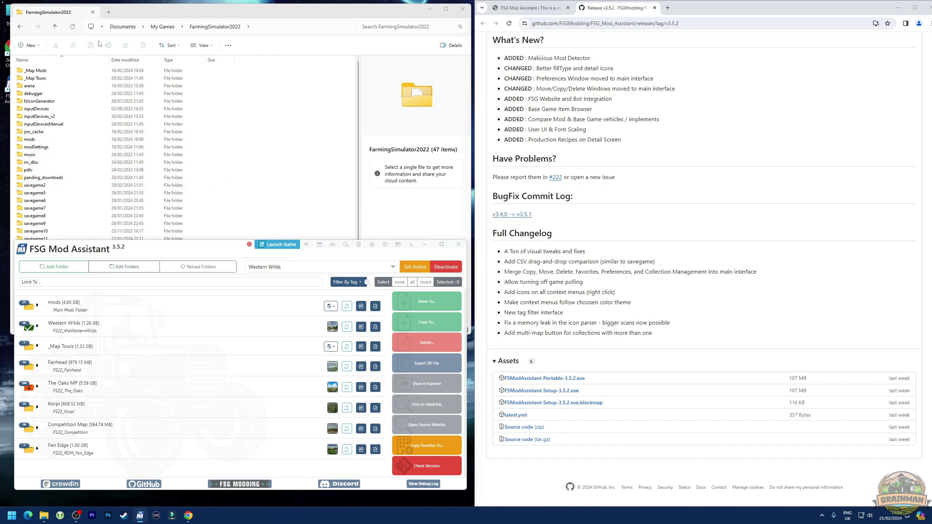
- Browse Documents > My Games > FarmingSimulator2022, check the mods folder, then open _Map Mods
{"action": "left_click", "coordinate": [119, 28]}
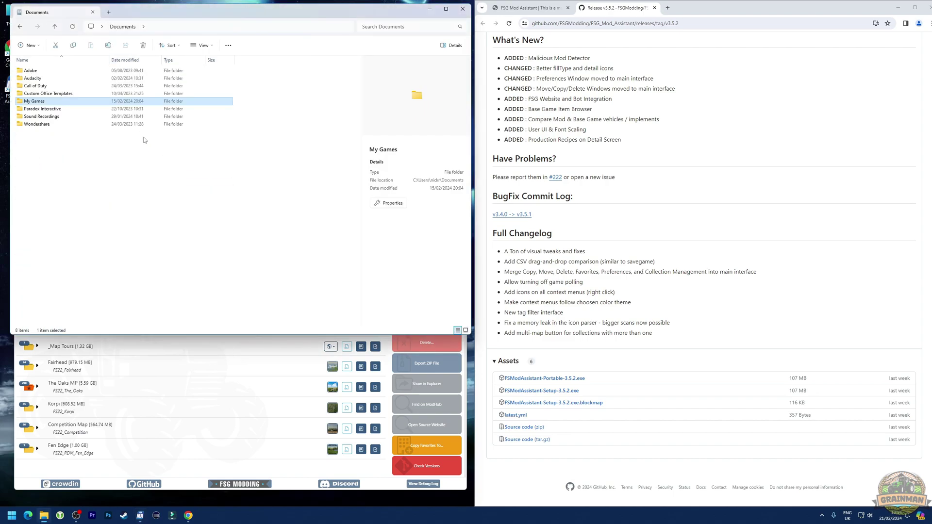
{"action": "double_click", "coordinate": [70, 102]}
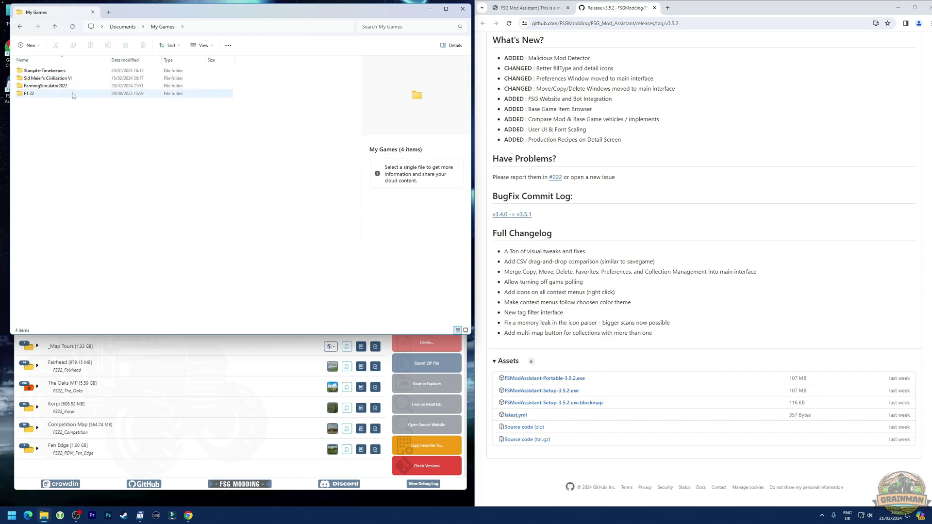
{"action": "double_click", "coordinate": [75, 87]}
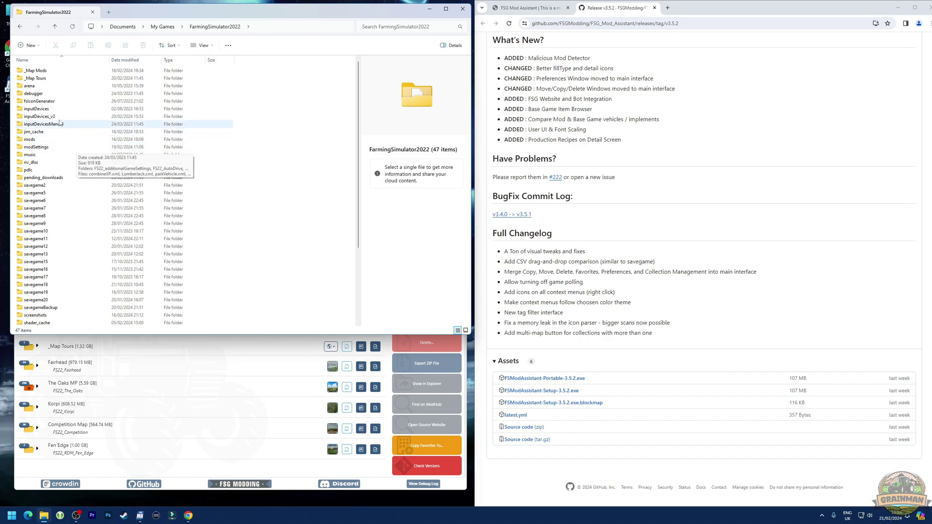
{"action": "double_click", "coordinate": [42, 138]}
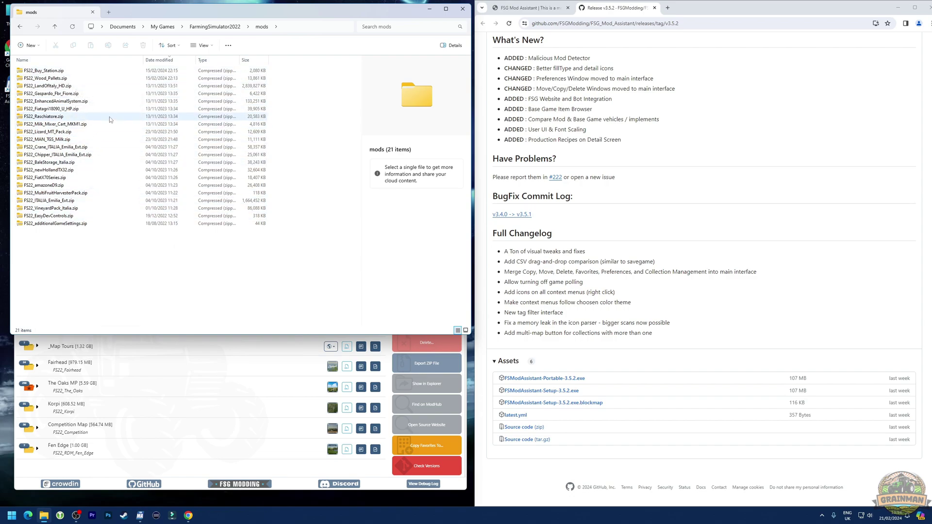
{"action": "left_click", "coordinate": [215, 26]}
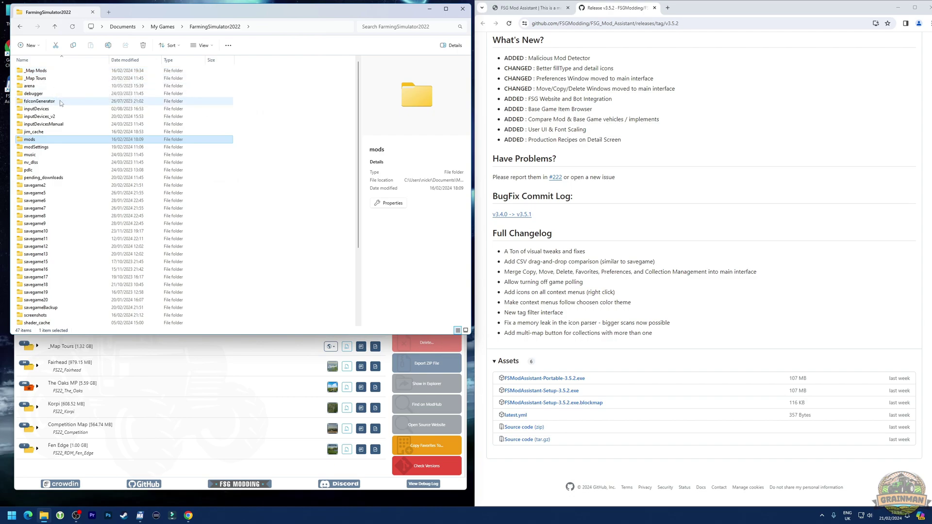
{"action": "double_click", "coordinate": [59, 71]}
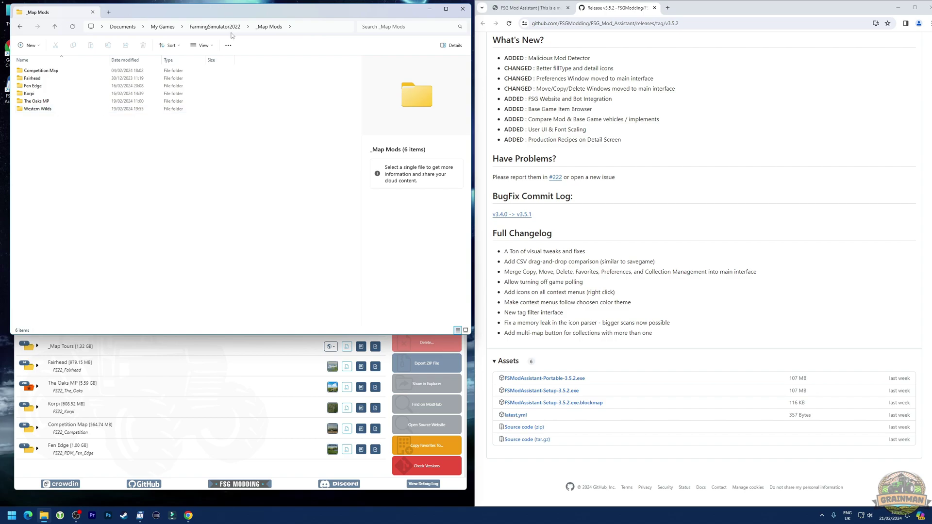
{"action": "left_click", "coordinate": [248, 401]}
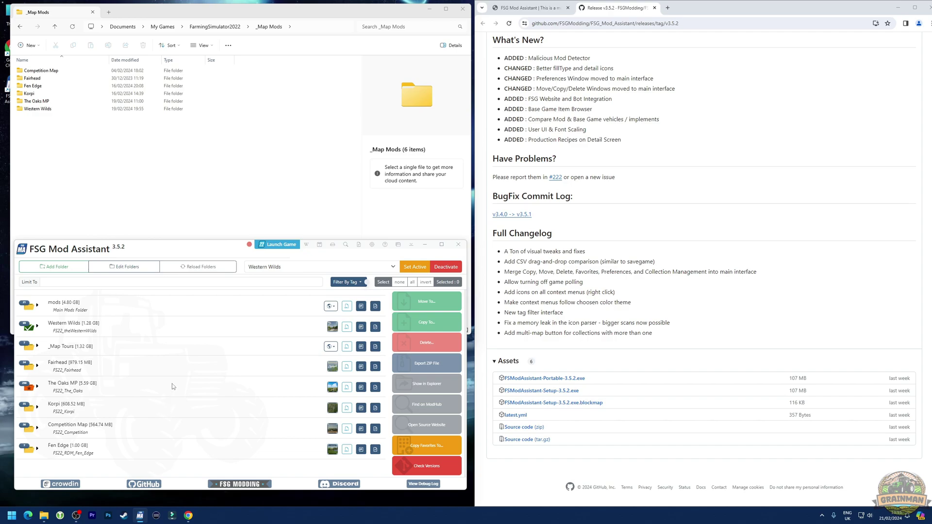
{"action": "left_click", "coordinate": [68, 307]}
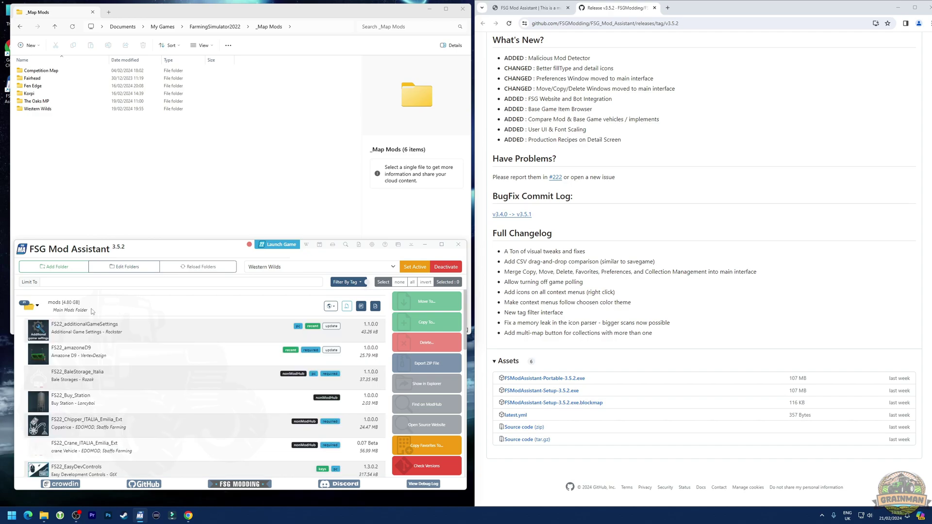
{"action": "left_click", "coordinate": [102, 309]}
{"action": "left_click", "coordinate": [94, 335]}
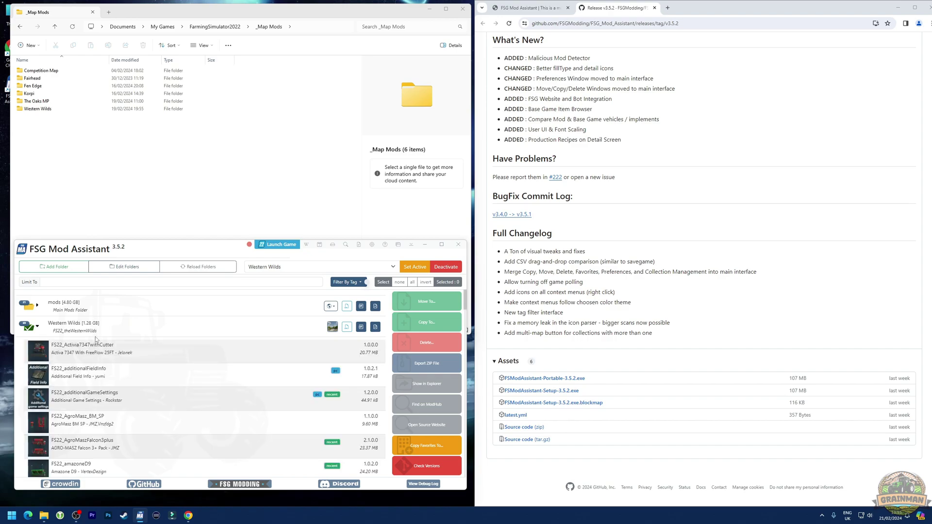
{"action": "left_click", "coordinate": [101, 333]}
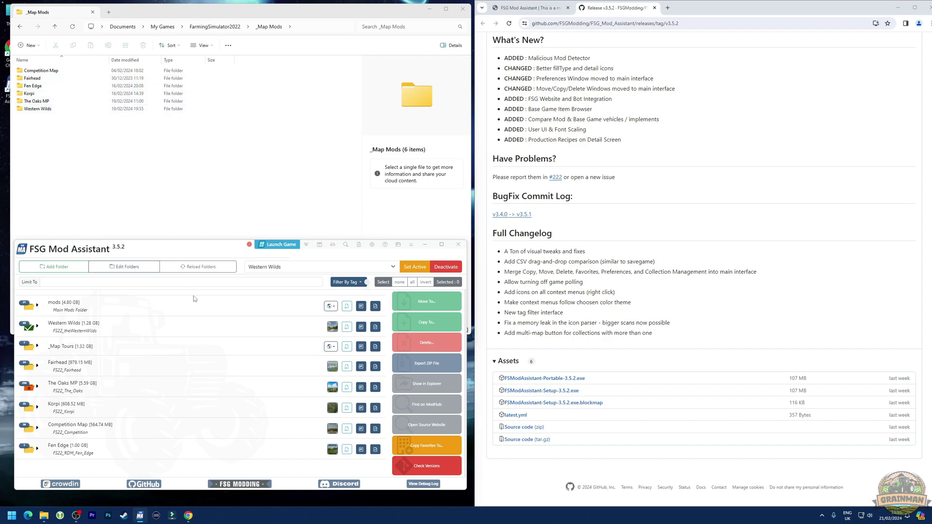
- Start Add Folder and browse the folder picker to My Games > FarmingSimulator2022
{"action": "left_click", "coordinate": [130, 179]}
{"action": "left_click", "coordinate": [183, 408]}
{"action": "left_click", "coordinate": [88, 447]}
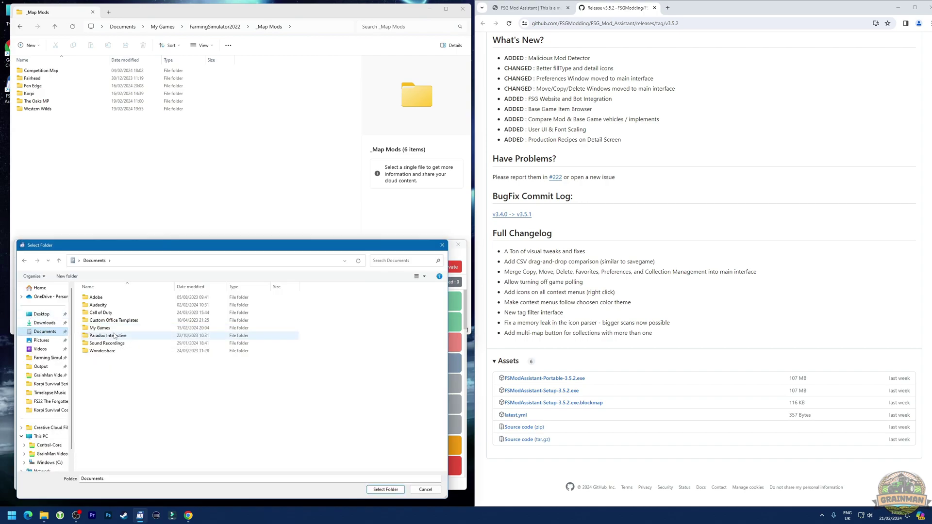
{"action": "double_click", "coordinate": [115, 329]}
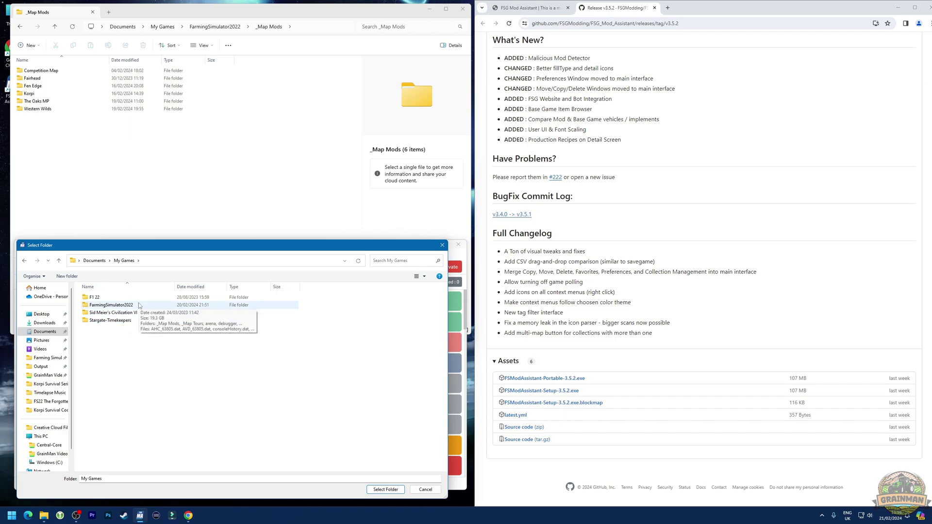
{"action": "double_click", "coordinate": [139, 306]}
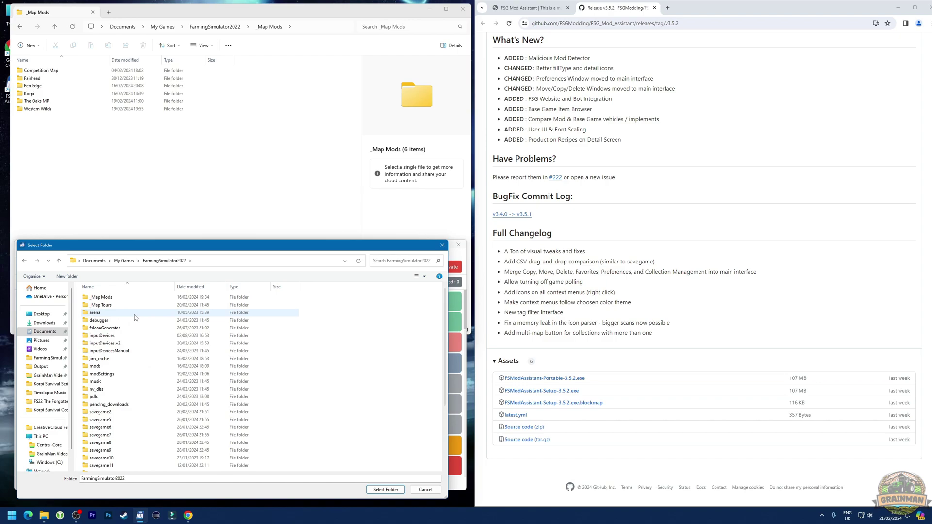
{"action": "left_click", "coordinate": [143, 143]}
{"action": "left_click", "coordinate": [216, 26]}
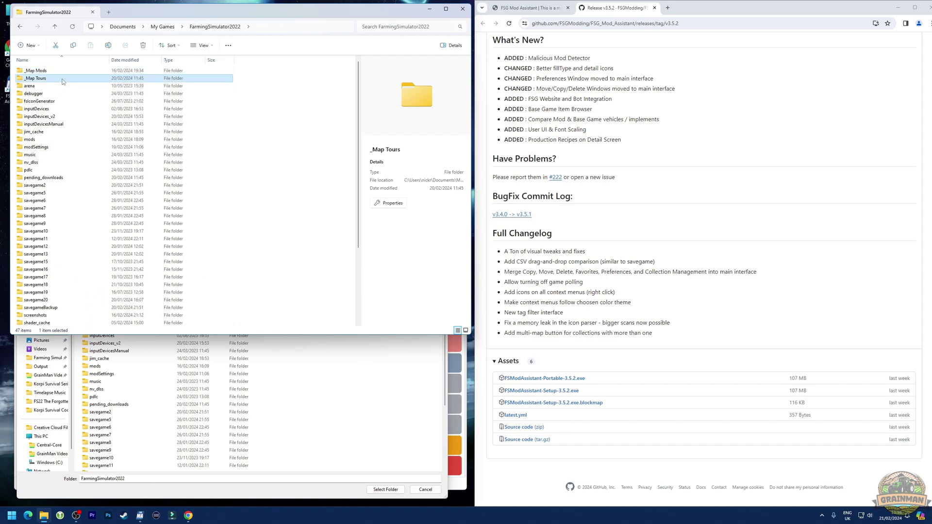
- Create a new folder named _Test Mods inside FarmingSimulator2022
{"action": "left_click", "coordinate": [49, 141]}
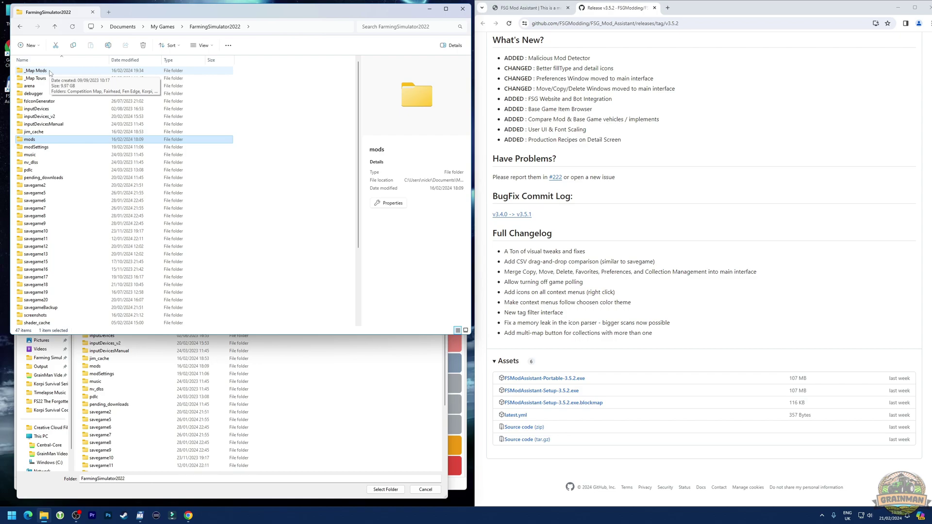
{"action": "right_click", "coordinate": [294, 192]}
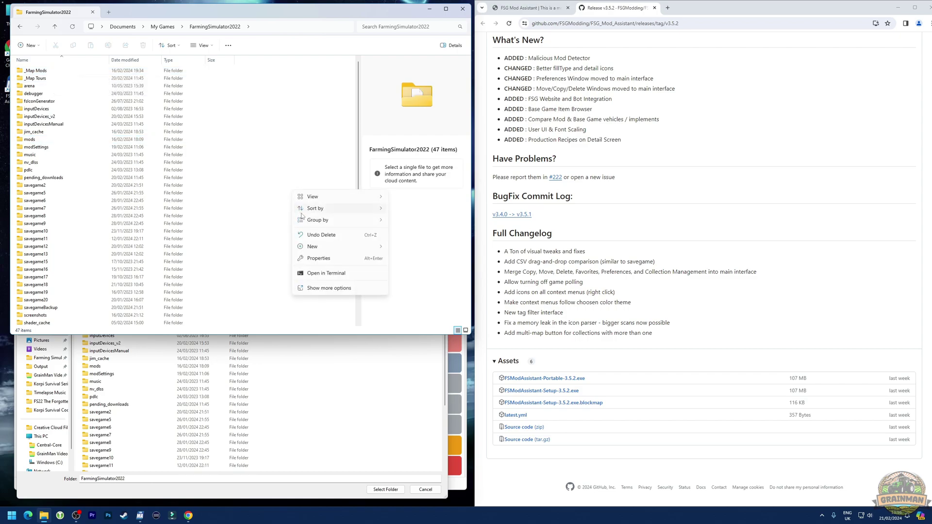
{"action": "mouse_move", "coordinate": [313, 246]}
{"action": "left_click", "coordinate": [396, 246]}
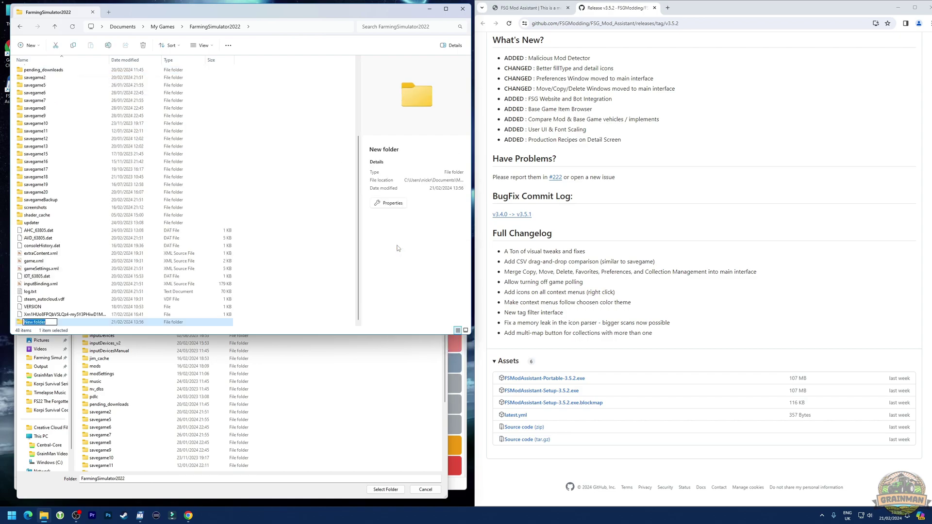
{"action": "type", "text": "Test Mods"}
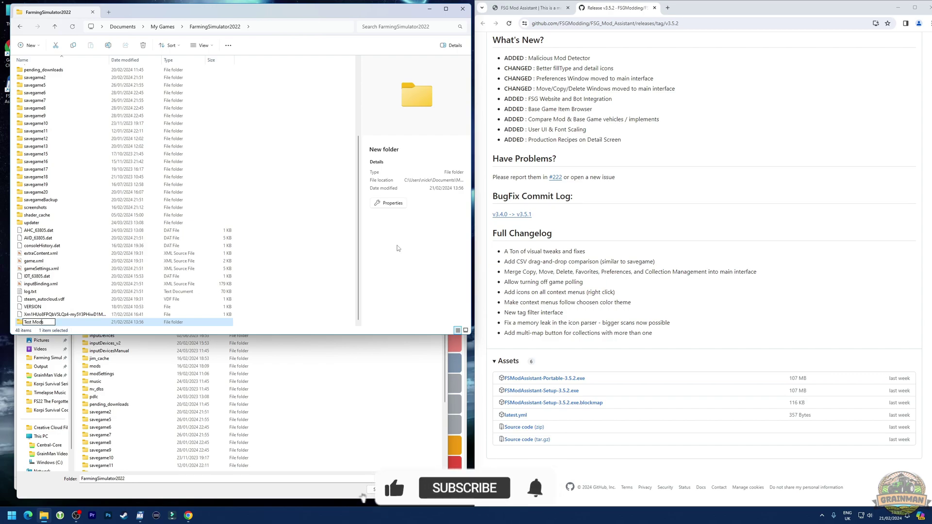
{"action": "key", "text": "Home"}
{"action": "type", "text": "_"}
{"action": "left_click", "coordinate": [305, 243]}
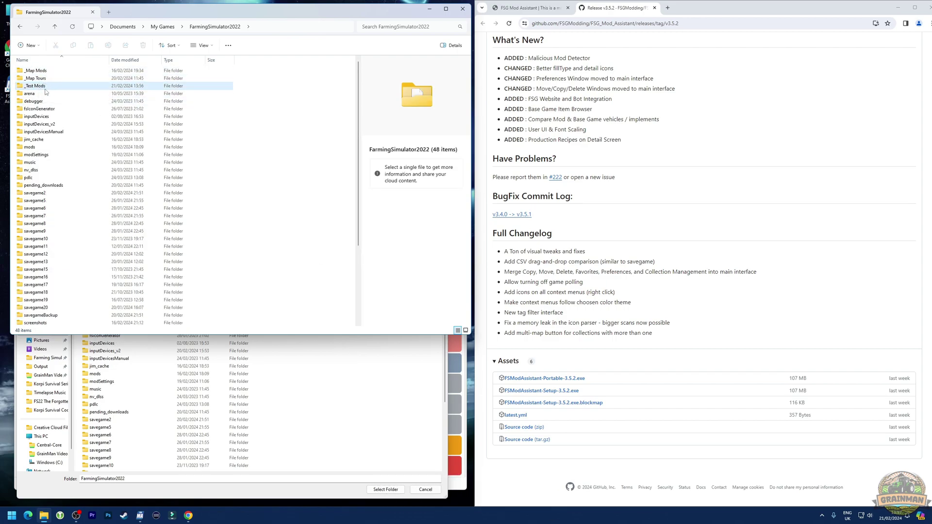
- Select the _Test Mods folder in the picker to add it, then collapse the Korpi collection
{"action": "left_click", "coordinate": [270, 383]}
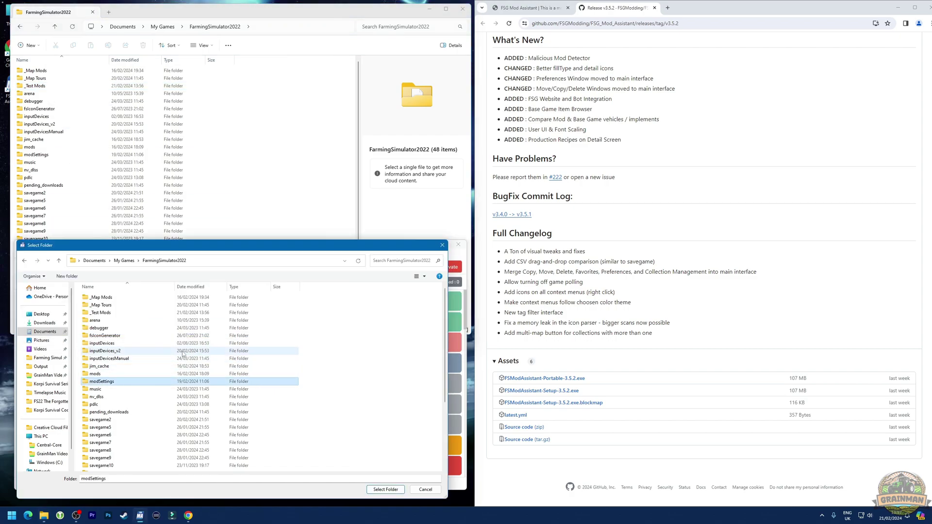
{"action": "double_click", "coordinate": [122, 313]}
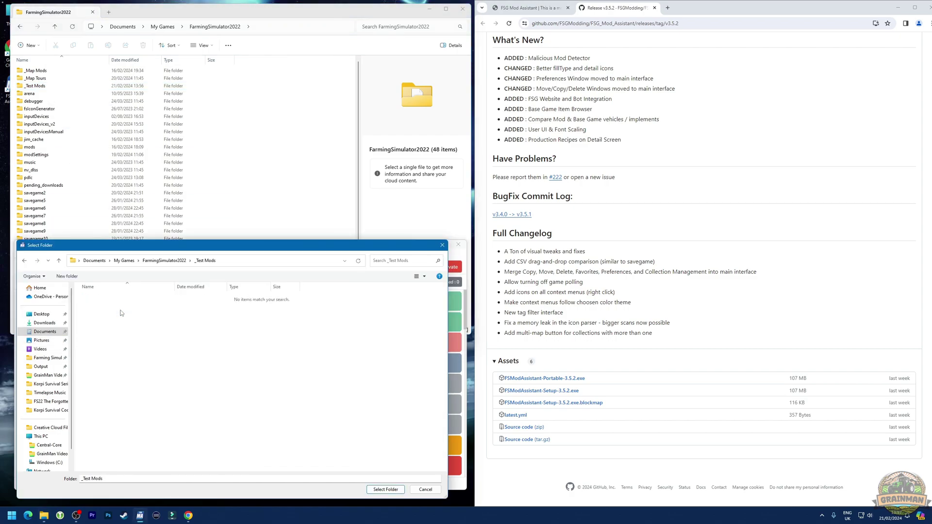
{"action": "left_click", "coordinate": [386, 490]}
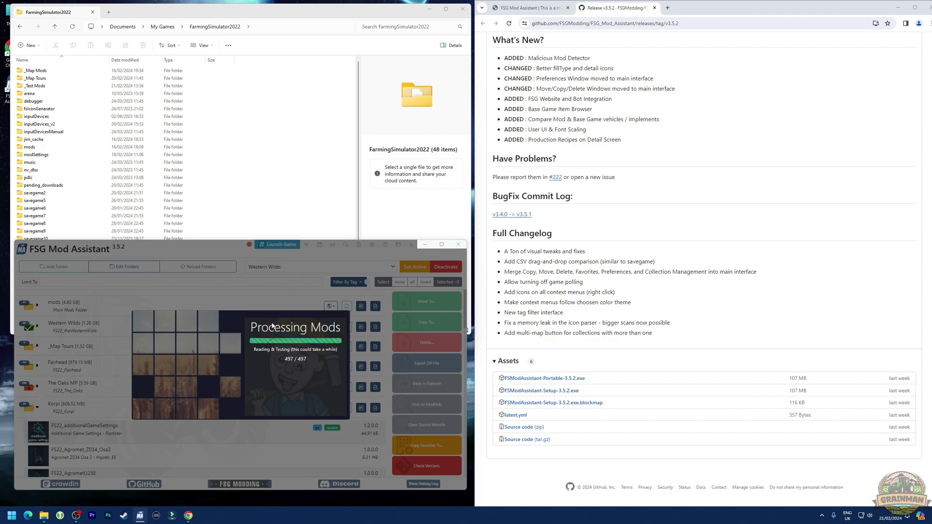
{"action": "scroll", "coordinate": [153, 354], "scroll_direction": "down", "scroll_amount": 3}
{"action": "left_click", "coordinate": [37, 299]}
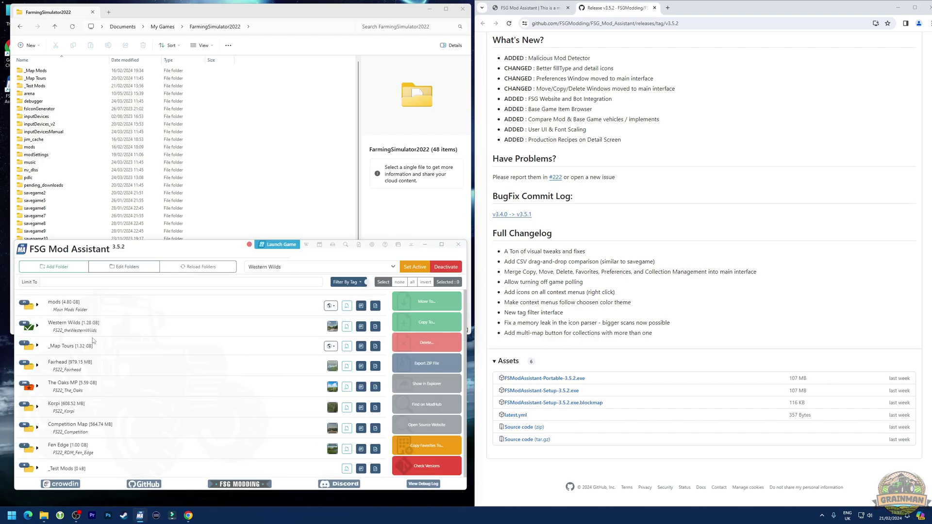
- Expand the Western Wilds collection and select the FS22_EasyDevControls mod
{"action": "left_click", "coordinate": [37, 468]}
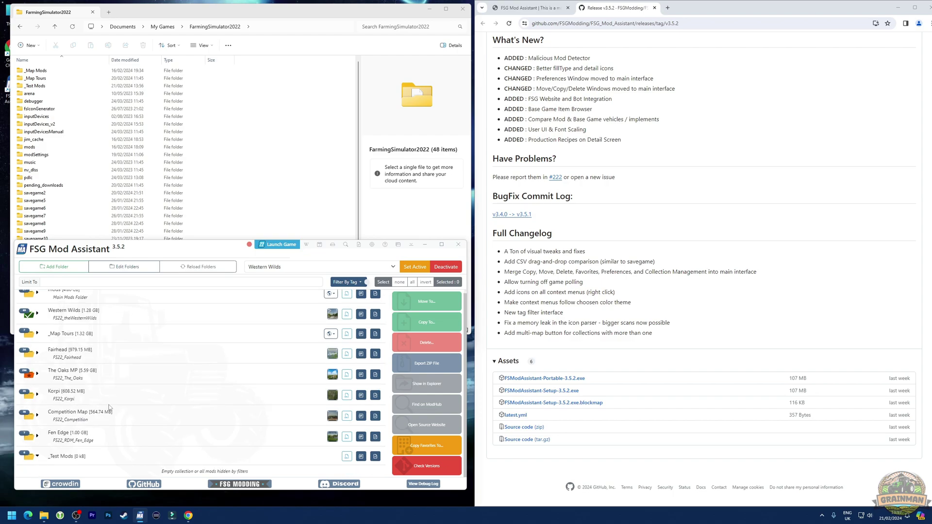
{"action": "left_click", "coordinate": [37, 457]}
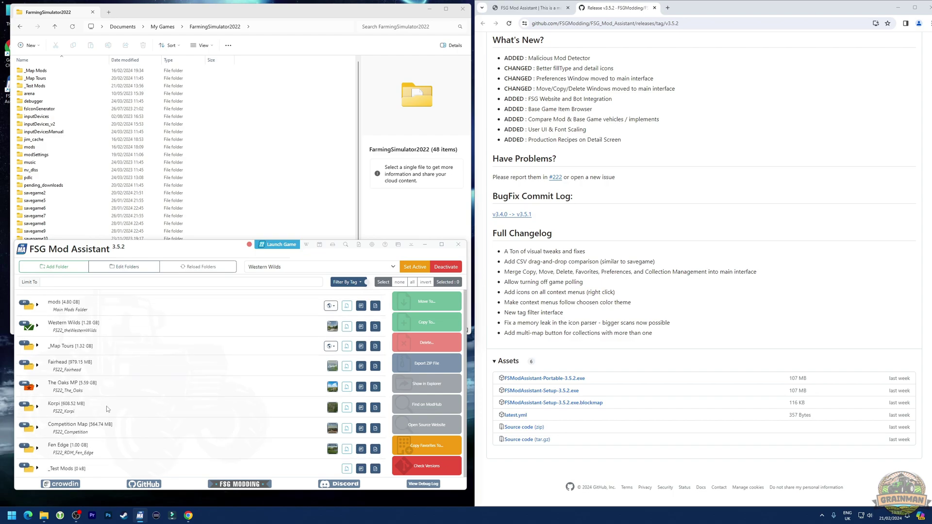
{"action": "left_click", "coordinate": [38, 327]}
{"action": "scroll", "coordinate": [112, 350], "scroll_direction": "down", "scroll_amount": 10}
{"action": "scroll", "coordinate": [123, 363], "scroll_direction": "down", "scroll_amount": 10}
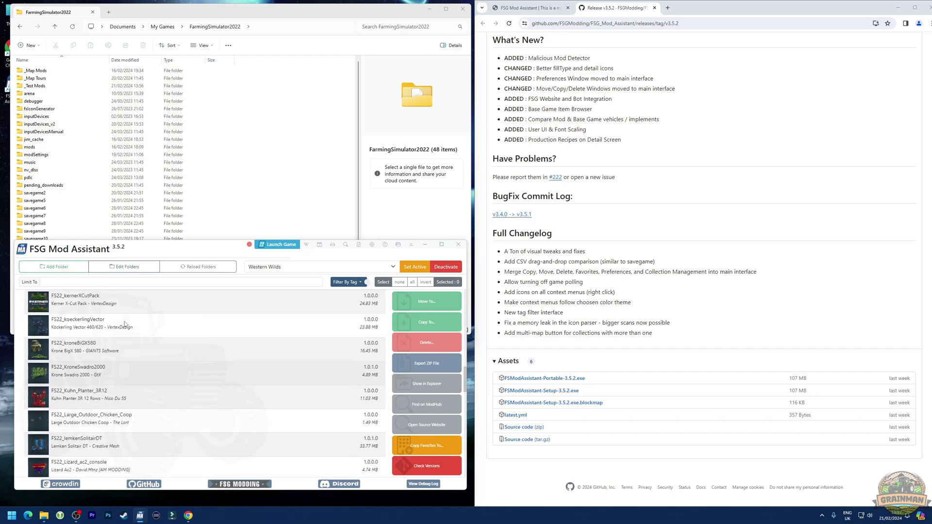
{"action": "scroll", "coordinate": [144, 391], "scroll_direction": "down", "scroll_amount": 3}
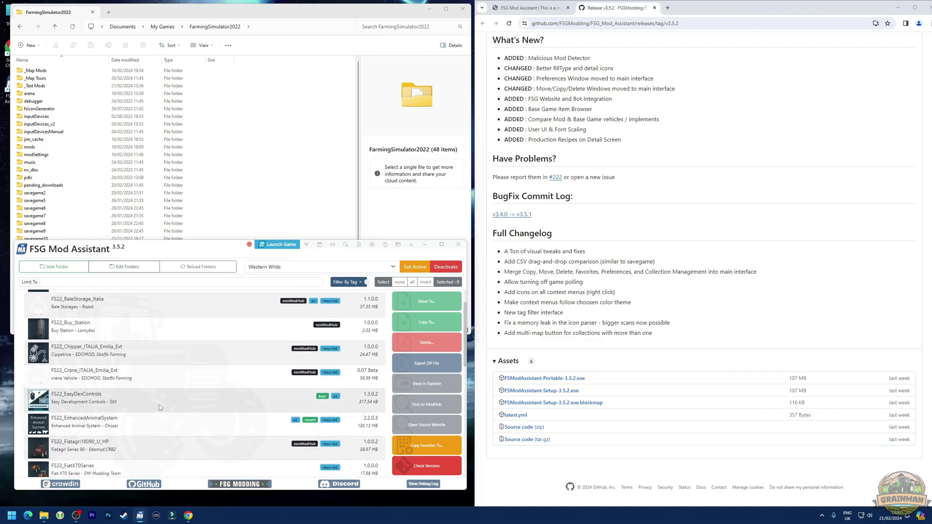
{"action": "scroll", "coordinate": [152, 366], "scroll_direction": "up", "scroll_amount": 3}
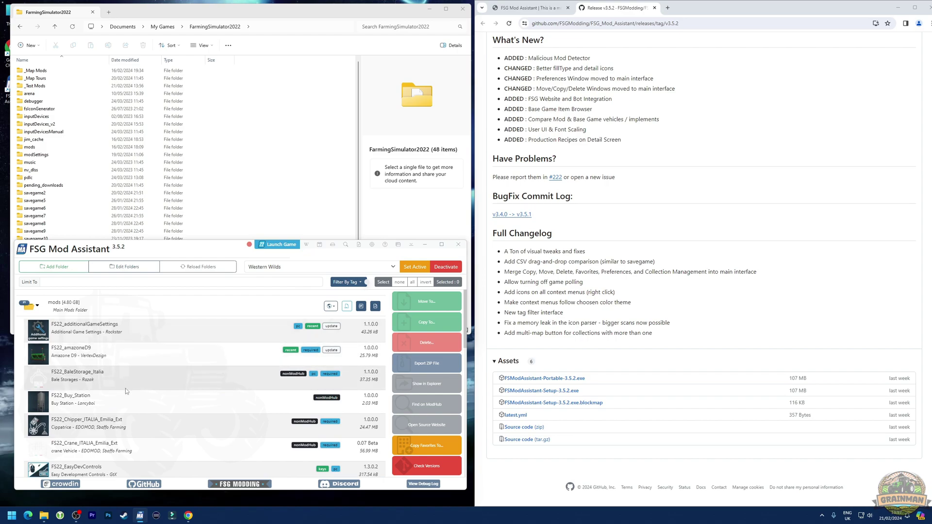
{"action": "scroll", "coordinate": [126, 372], "scroll_direction": "down", "scroll_amount": 3}
{"action": "left_click", "coordinate": [128, 364]}
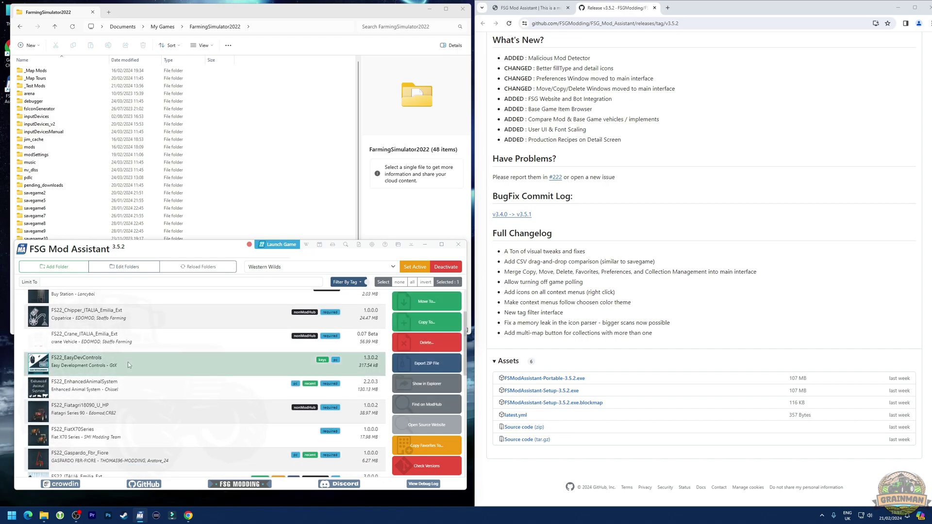
- Copy the selected mod into the _Test Mods destination collection
{"action": "left_click", "coordinate": [415, 322]}
{"action": "left_click", "coordinate": [136, 325]}
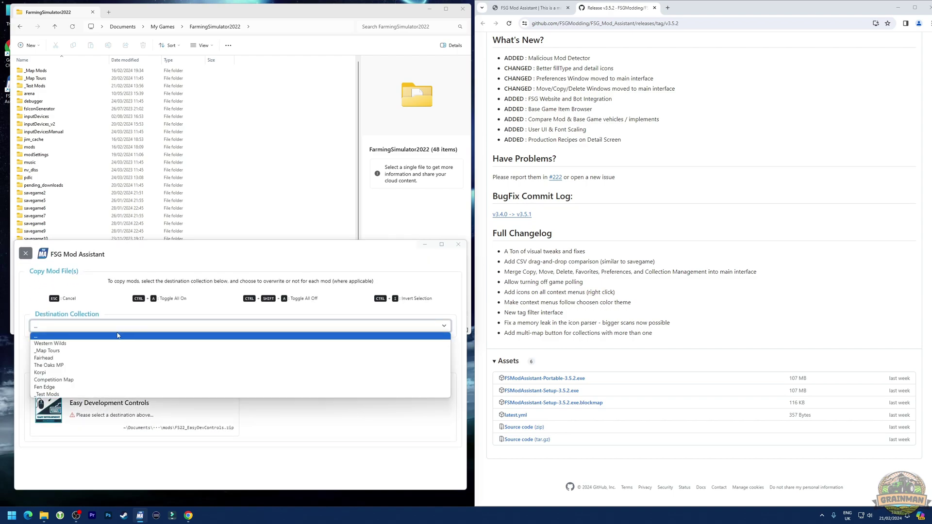
{"action": "left_click", "coordinate": [116, 394]}
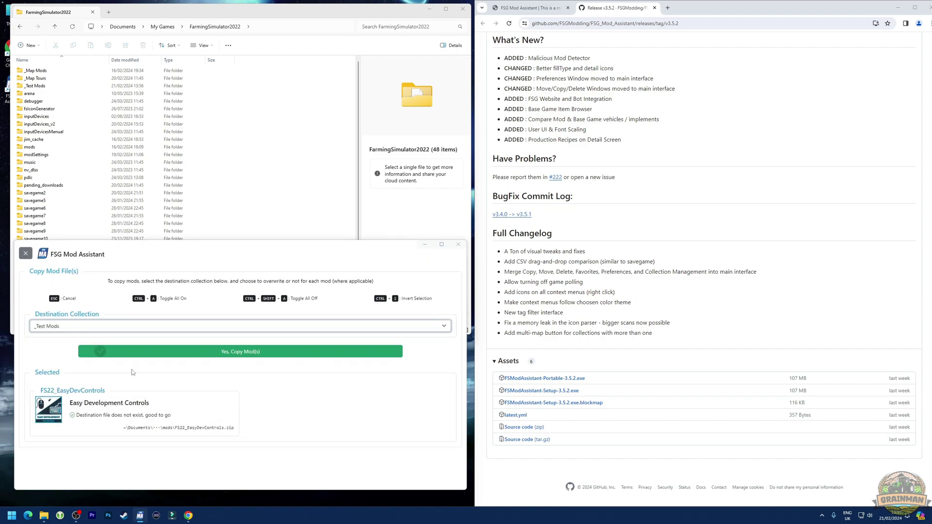
{"action": "left_click", "coordinate": [226, 351]}
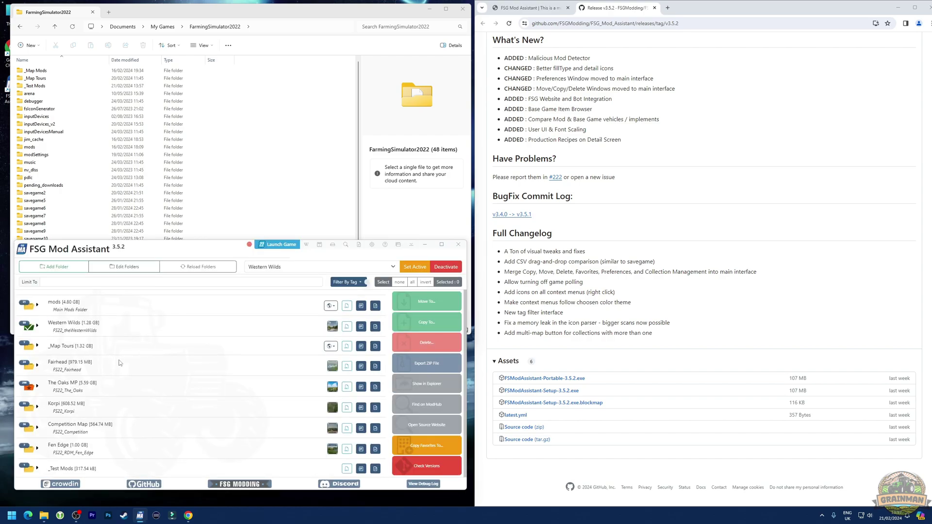
- Expand _Test Mods and select the copied FS22_EasyDevControls 1.3.0.2 mod
{"action": "left_click", "coordinate": [37, 468]}
{"action": "scroll", "coordinate": [97, 437], "scroll_direction": "down", "scroll_amount": 1}
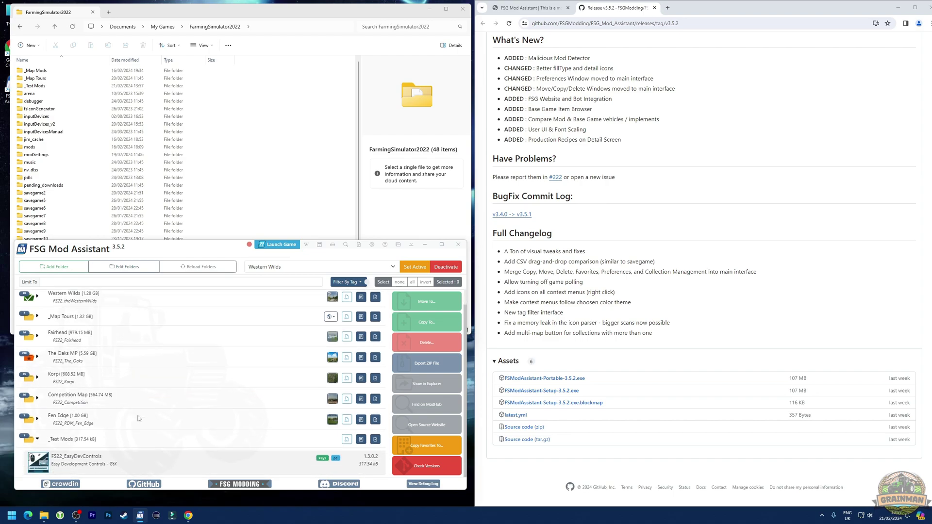
{"action": "left_click", "coordinate": [128, 453]}
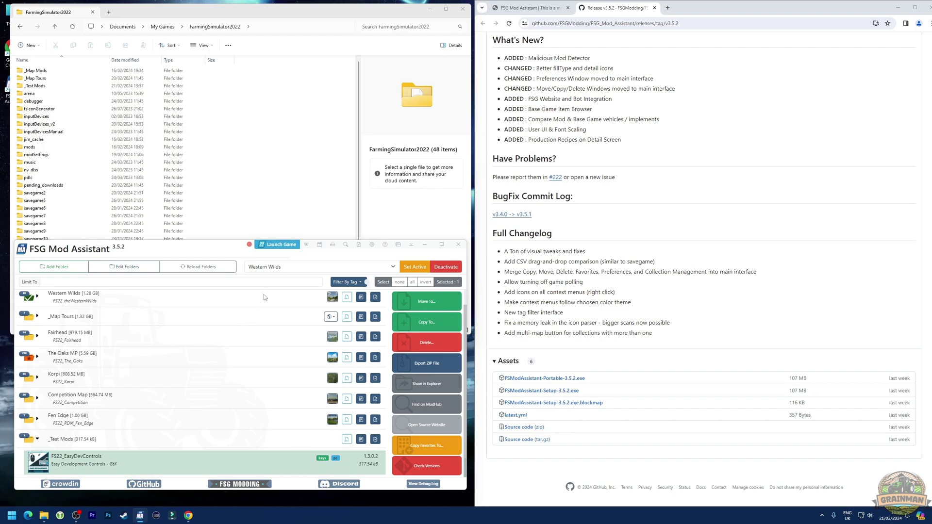
- Choose _Test Mods in the top collection dropdown and set it active
{"action": "left_click", "coordinate": [285, 269]}
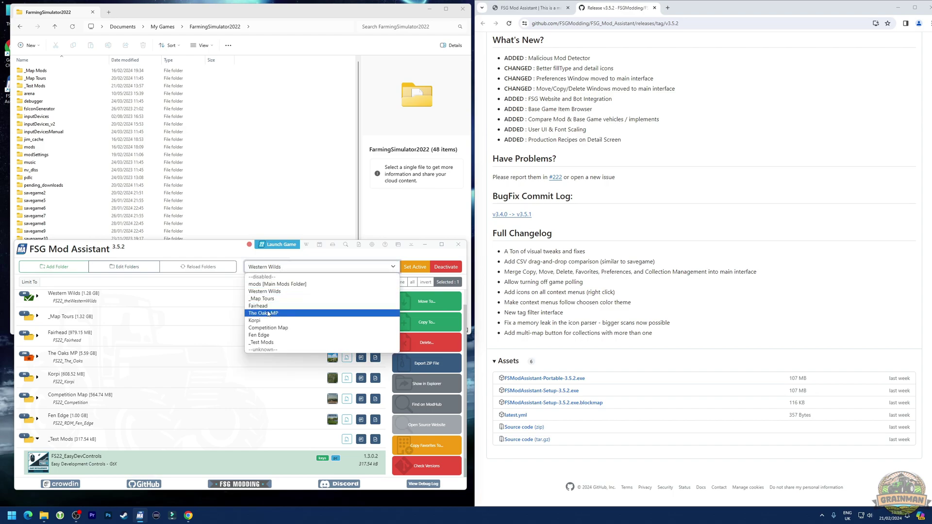
{"action": "left_click", "coordinate": [271, 343]}
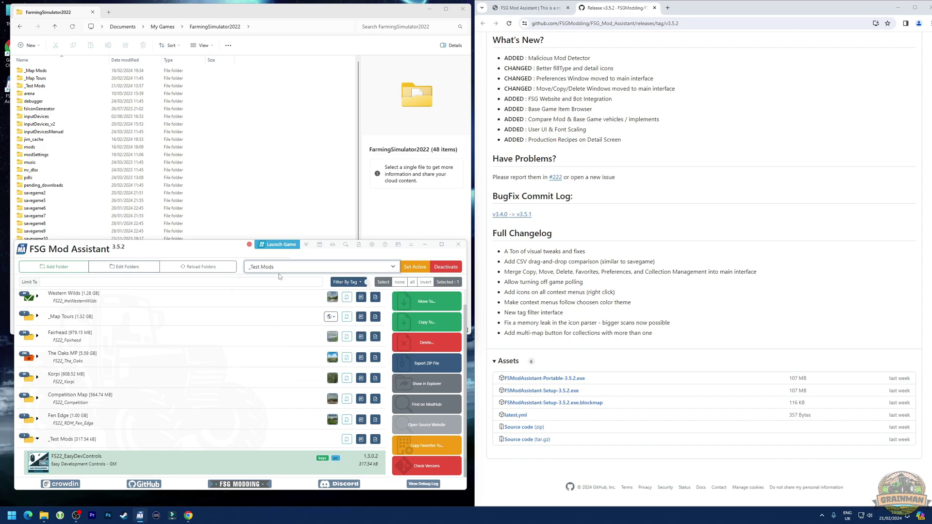
{"action": "left_click", "coordinate": [411, 268]}
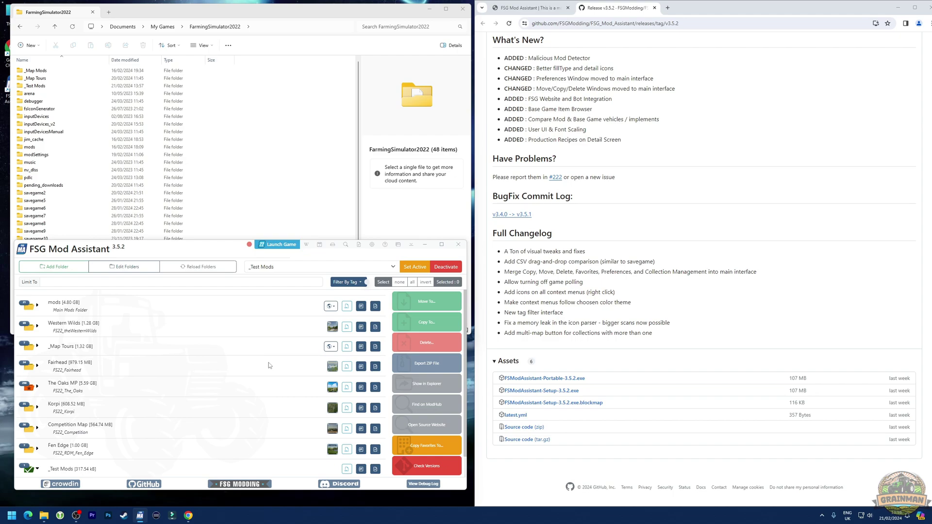
{"action": "left_click", "coordinate": [278, 271]}
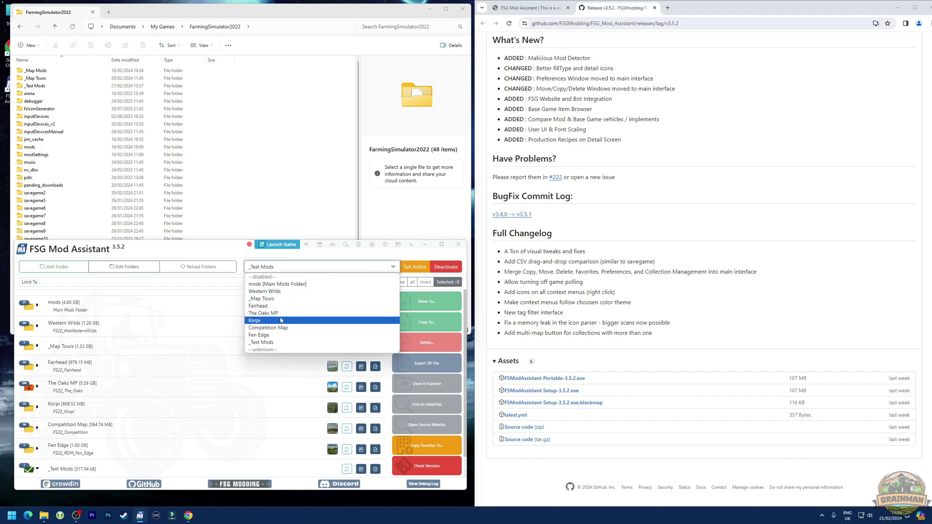
{"action": "left_click", "coordinate": [217, 296]}
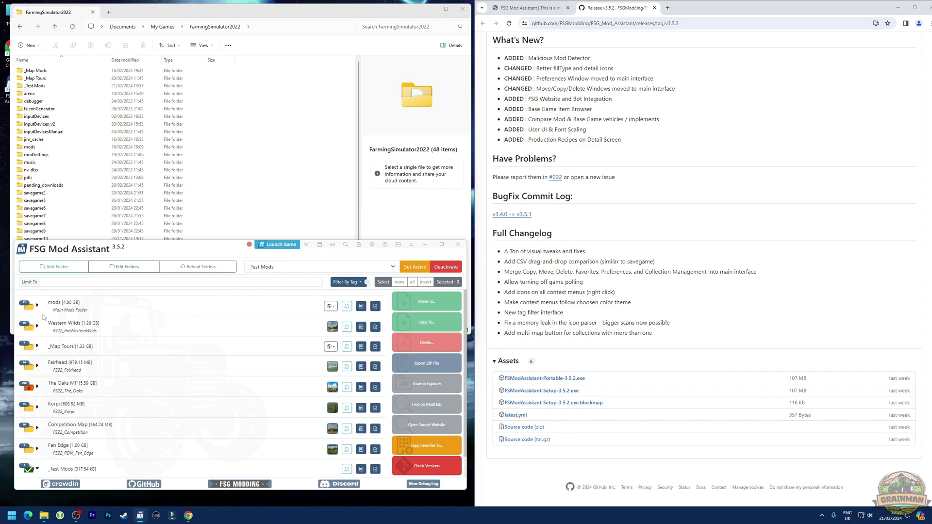
- Open Easy Development Controls' details from _Test Mods, maximise and scroll through them, then close
{"action": "left_click", "coordinate": [37, 469]}
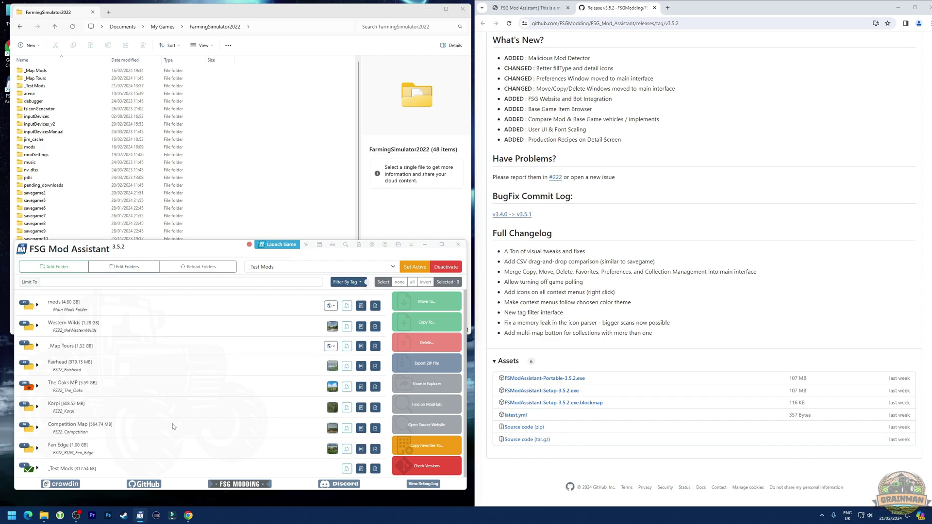
{"action": "left_click", "coordinate": [38, 469]}
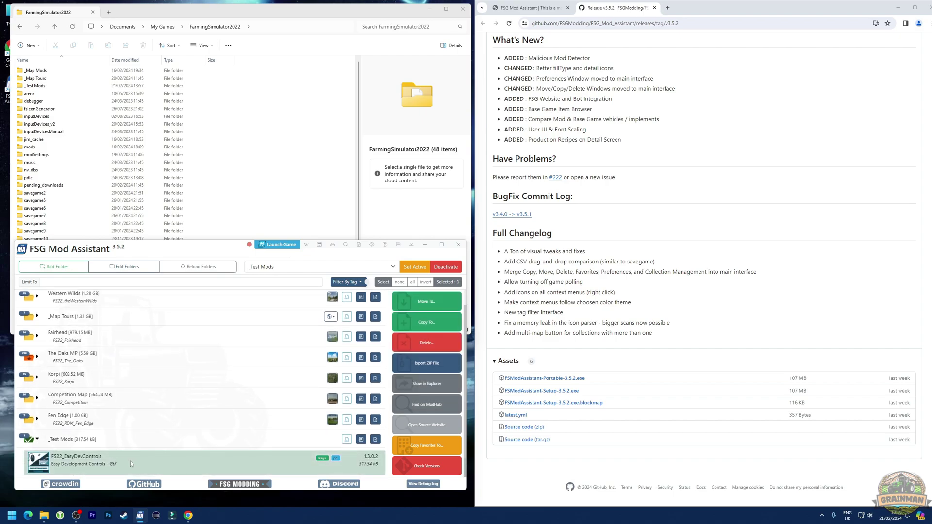
{"action": "double_click", "coordinate": [130, 461]}
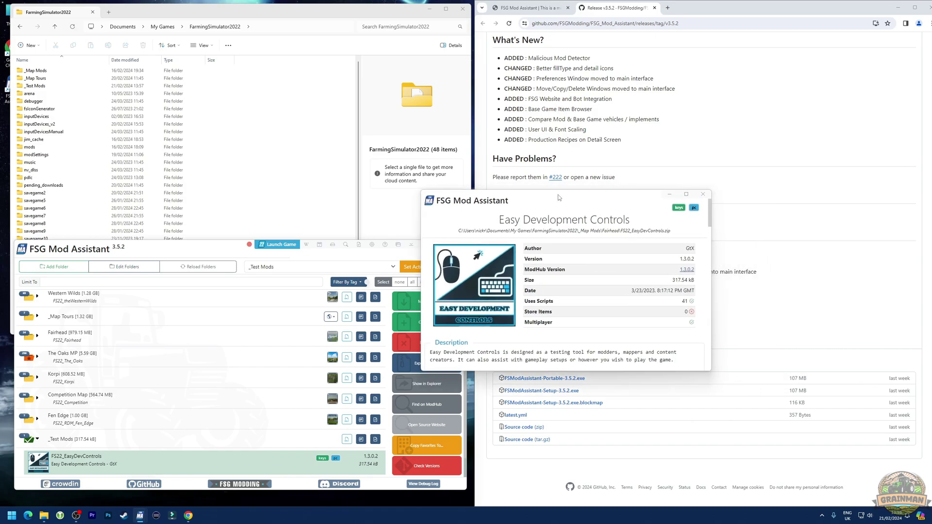
{"action": "double_click", "coordinate": [666, 191]}
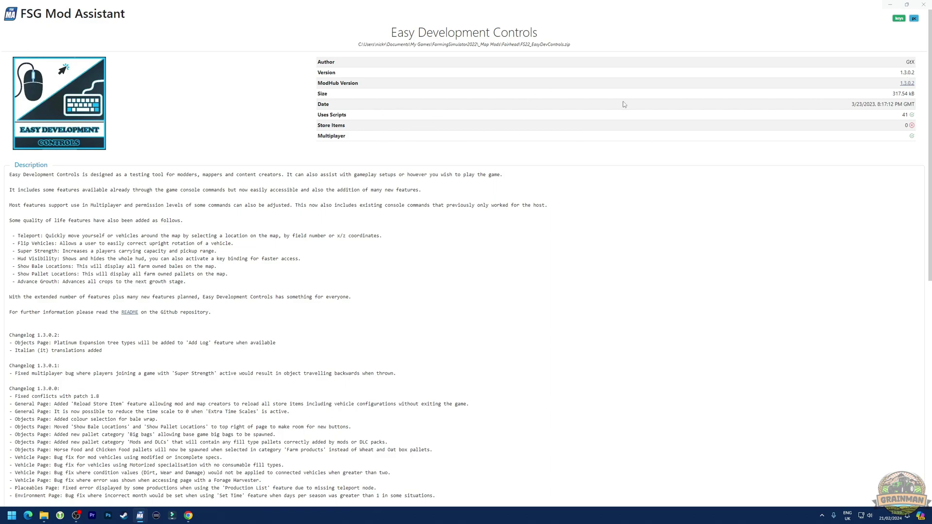
{"action": "scroll", "coordinate": [573, 173], "scroll_direction": "down", "scroll_amount": 9}
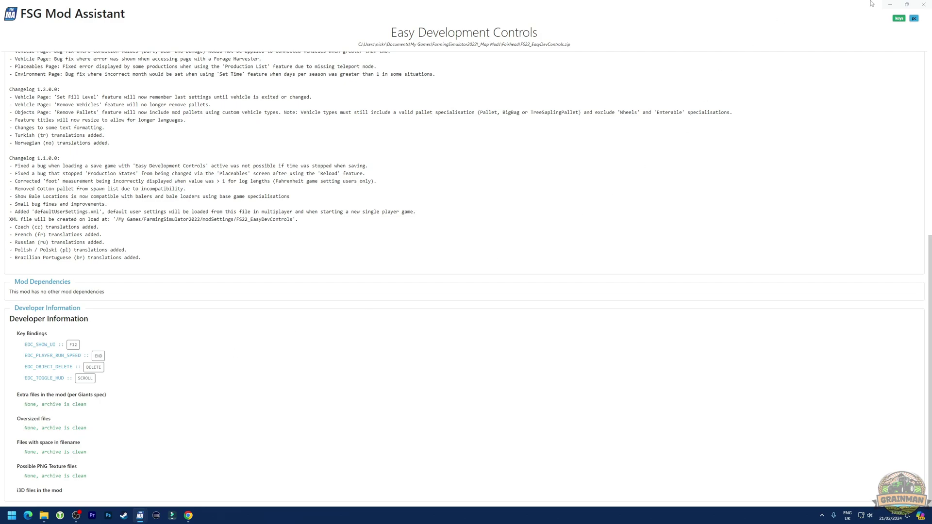
{"action": "left_click", "coordinate": [924, 4]}
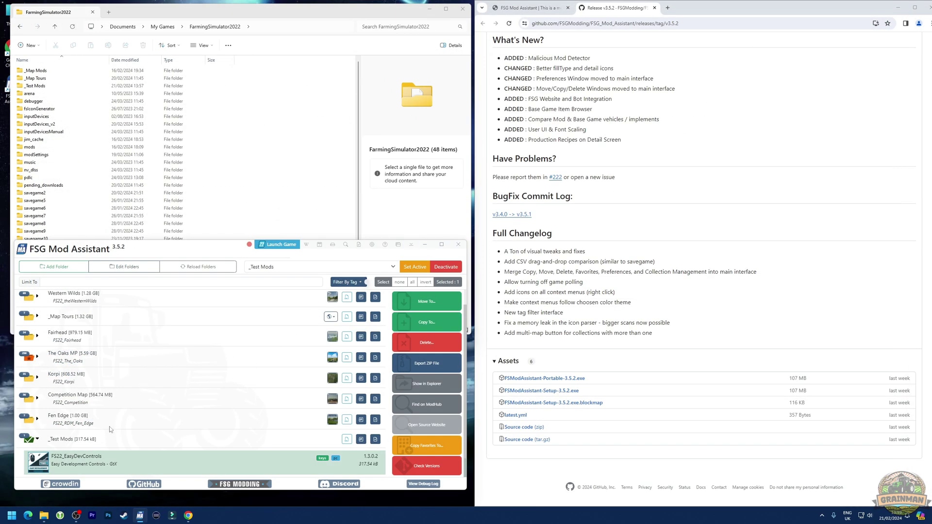
- Collapse _Test Mods, expand Korpi and open the details for FS22_BizonPack
{"action": "left_click", "coordinate": [42, 441]}
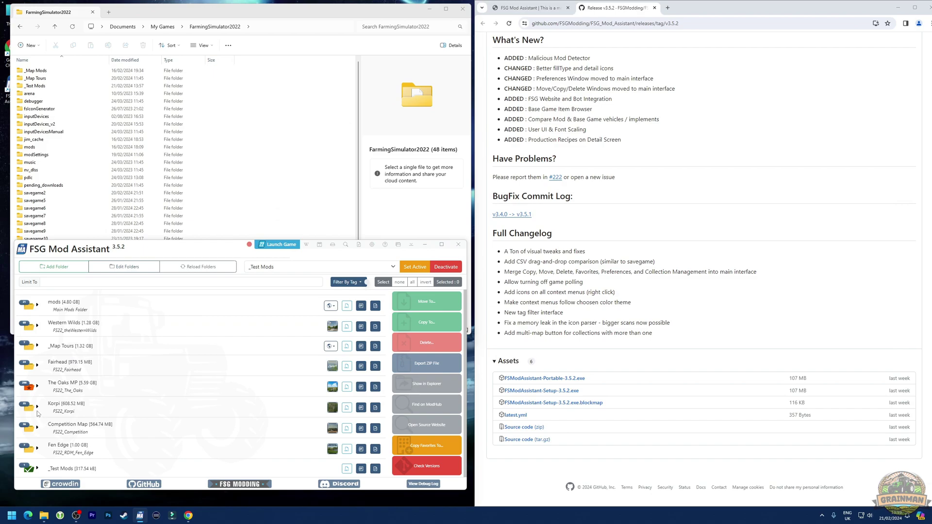
{"action": "left_click", "coordinate": [39, 407]}
{"action": "scroll", "coordinate": [112, 393], "scroll_direction": "down", "scroll_amount": 2}
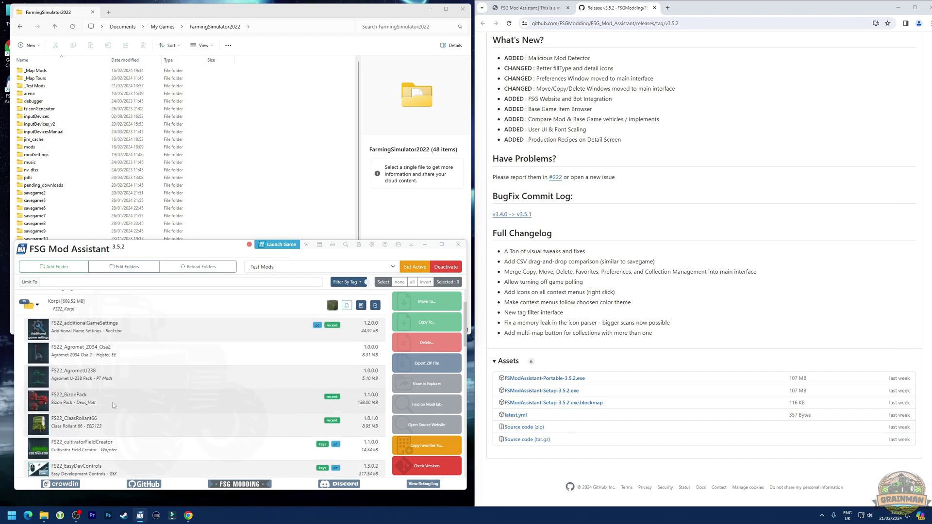
{"action": "left_click", "coordinate": [113, 403]}
{"action": "double_click", "coordinate": [159, 401]}
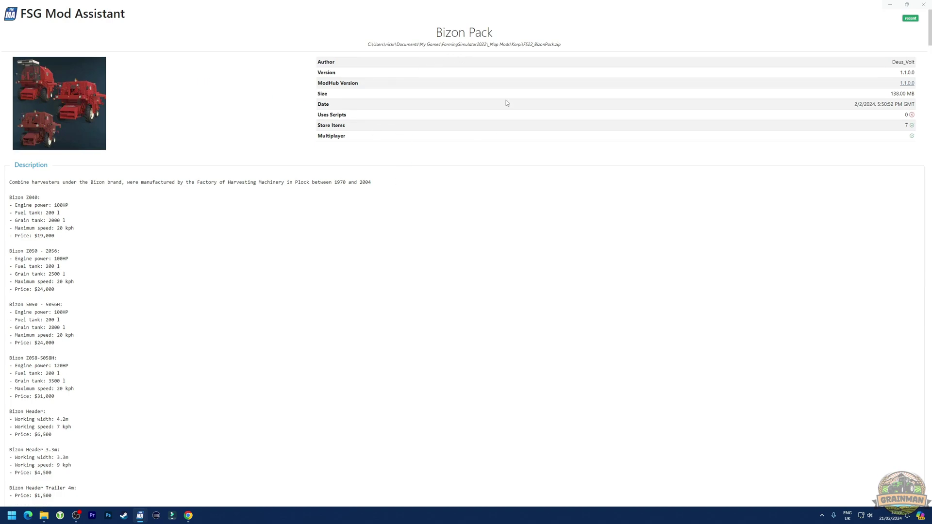
- Scroll through the Bizon Pack details down to its developer information
{"action": "scroll", "coordinate": [287, 216], "scroll_direction": "down", "scroll_amount": 9}
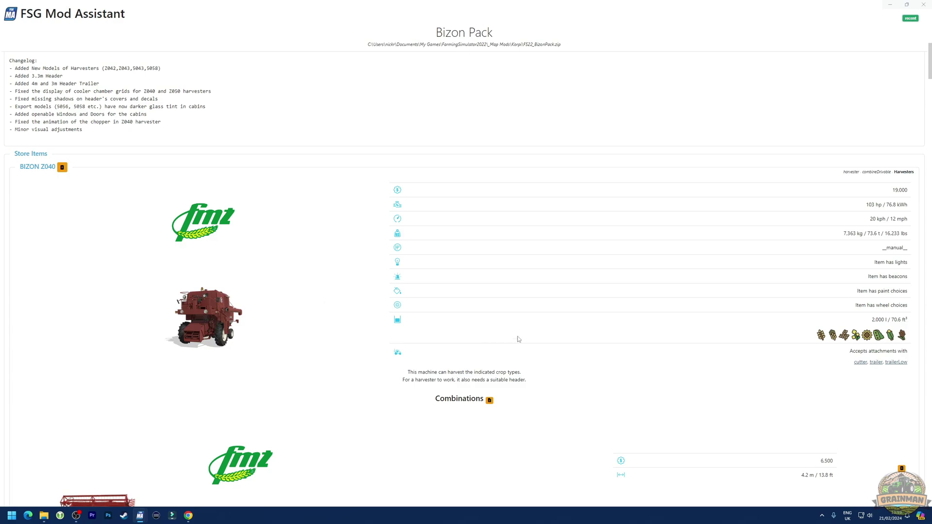
{"action": "scroll", "coordinate": [522, 295], "scroll_direction": "down", "scroll_amount": 8}
{"action": "scroll", "coordinate": [490, 221], "scroll_direction": "down", "scroll_amount": 15}
{"action": "scroll", "coordinate": [507, 214], "scroll_direction": "down", "scroll_amount": 20}
{"action": "scroll", "coordinate": [511, 214], "scroll_direction": "down", "scroll_amount": 15}
{"action": "scroll", "coordinate": [514, 204], "scroll_direction": "down", "scroll_amount": 15}
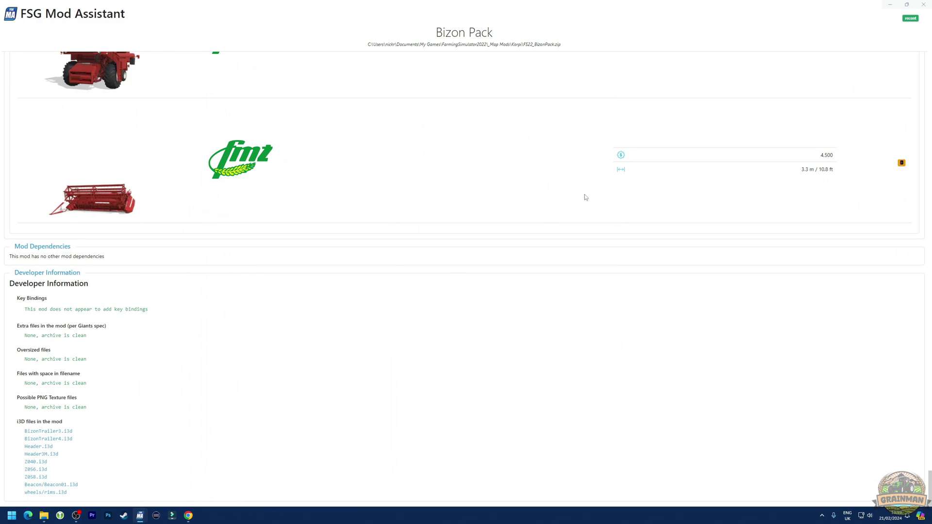
- Close the Bizon Pack details and select FS22_EasyDevControls, FS22_Gaspardo_Fbr_Fiore and FS22_Korpi
{"action": "left_click", "coordinate": [924, 5]}
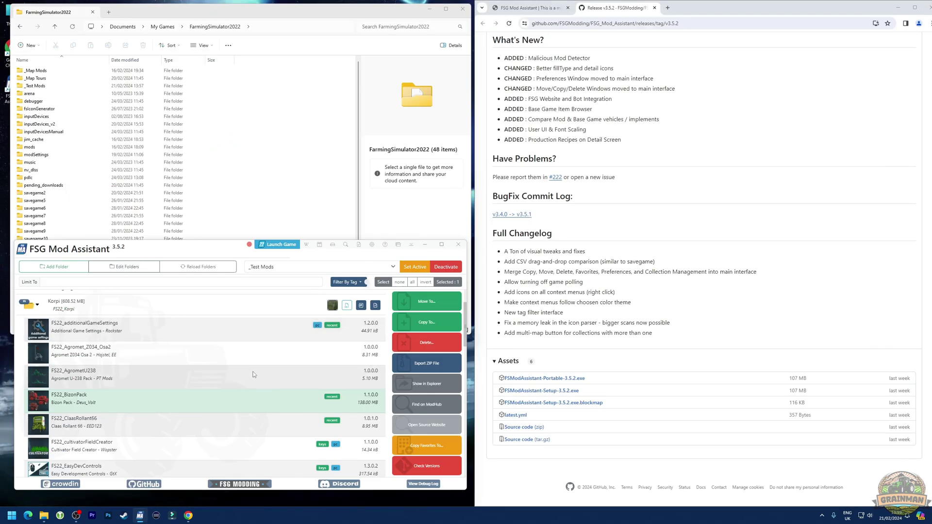
{"action": "scroll", "coordinate": [211, 388], "scroll_direction": "down", "scroll_amount": 3}
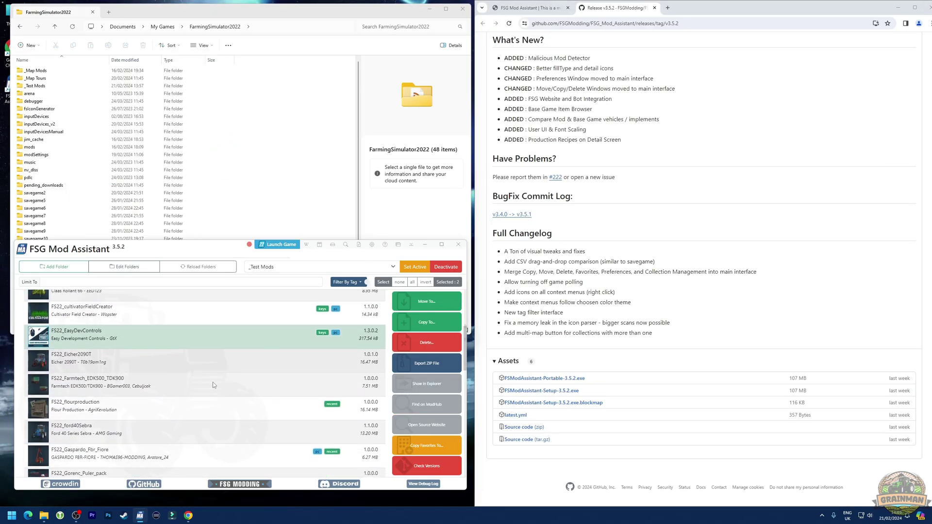
{"action": "left_click", "coordinate": [213, 382]}
{"action": "scroll", "coordinate": [217, 351], "scroll_direction": "down", "scroll_amount": 3}
{"action": "scroll", "coordinate": [219, 353], "scroll_direction": "down", "scroll_amount": 3}
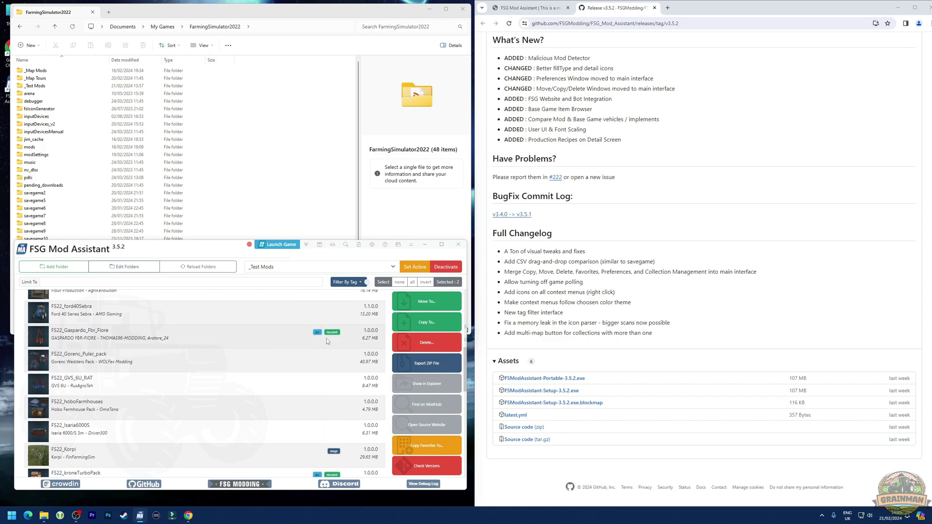
{"action": "left_click", "coordinate": [284, 335]}
{"action": "scroll", "coordinate": [248, 348], "scroll_direction": "down", "scroll_amount": 2}
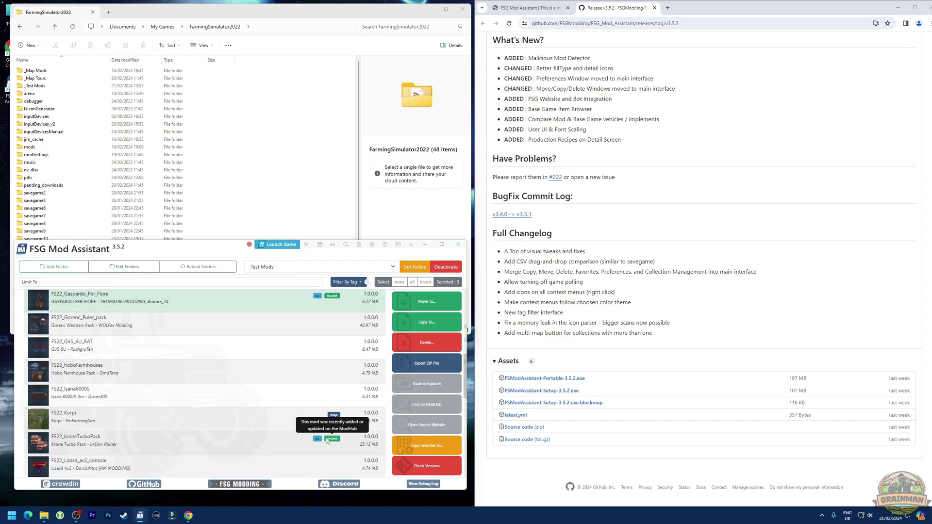
{"action": "left_click", "coordinate": [272, 417]}
- Add FS22_New_Holland_T4Series and FS22_ZetorMajor80 to the Korpi mod selection
{"action": "scroll", "coordinate": [298, 406], "scroll_direction": "down", "scroll_amount": 4}
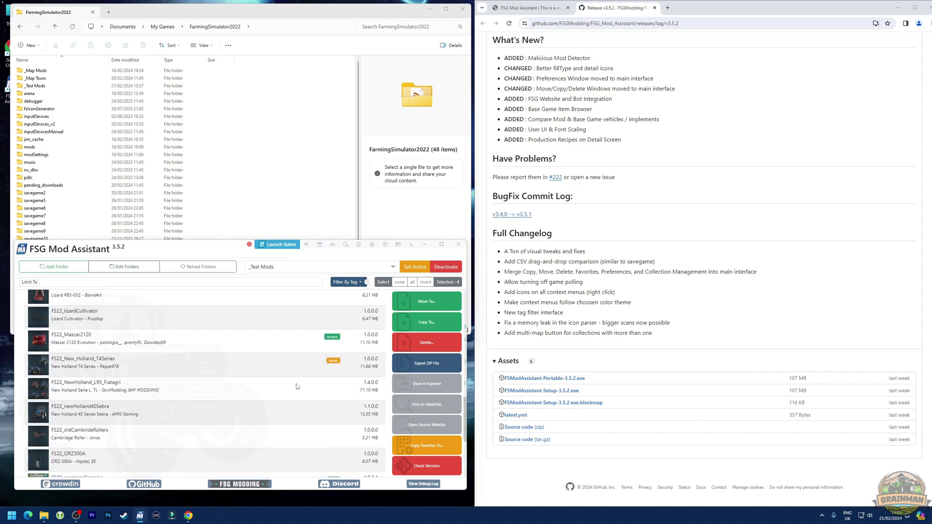
{"action": "scroll", "coordinate": [297, 383], "scroll_direction": "down", "scroll_amount": 4}
{"action": "left_click", "coordinate": [181, 351]}
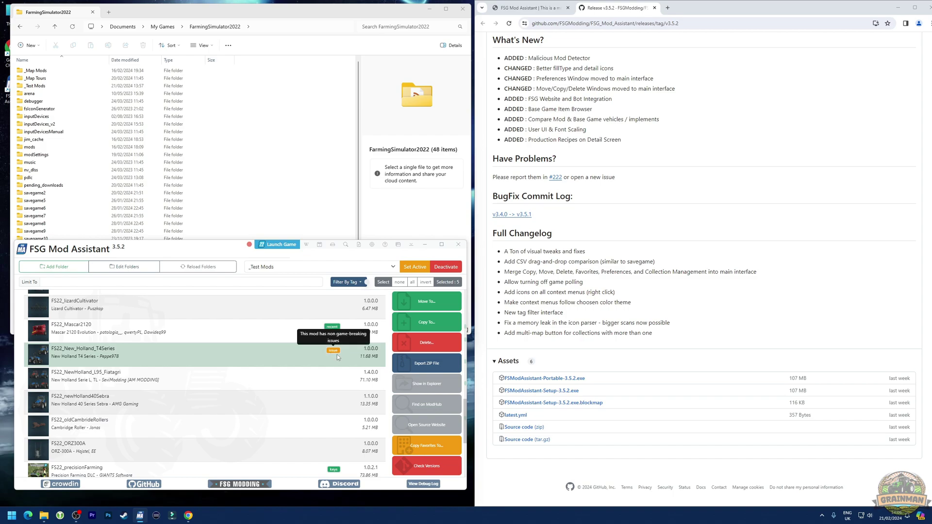
{"action": "scroll", "coordinate": [302, 390], "scroll_direction": "down", "scroll_amount": 2}
{"action": "mouse_move", "coordinate": [337, 434]}
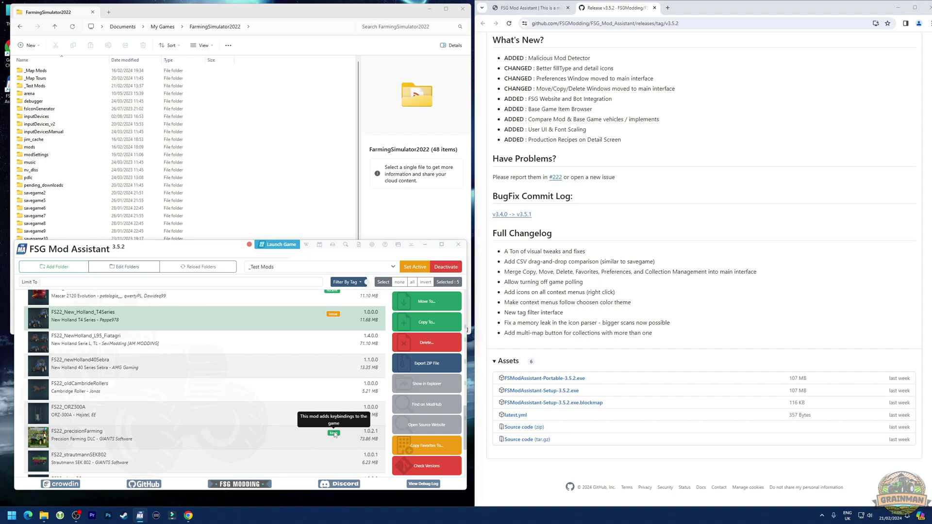
{"action": "scroll", "coordinate": [334, 434], "scroll_direction": "down", "scroll_amount": 6}
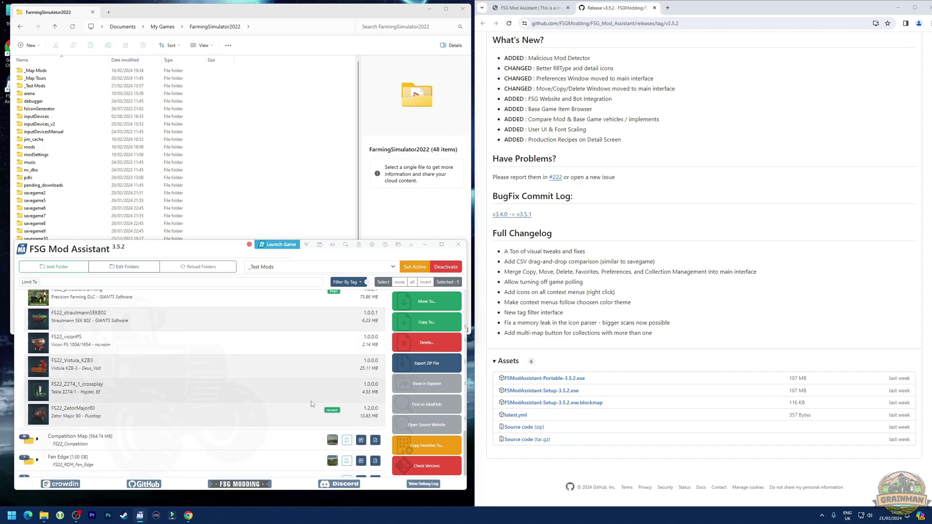
{"action": "left_click", "coordinate": [189, 395]}
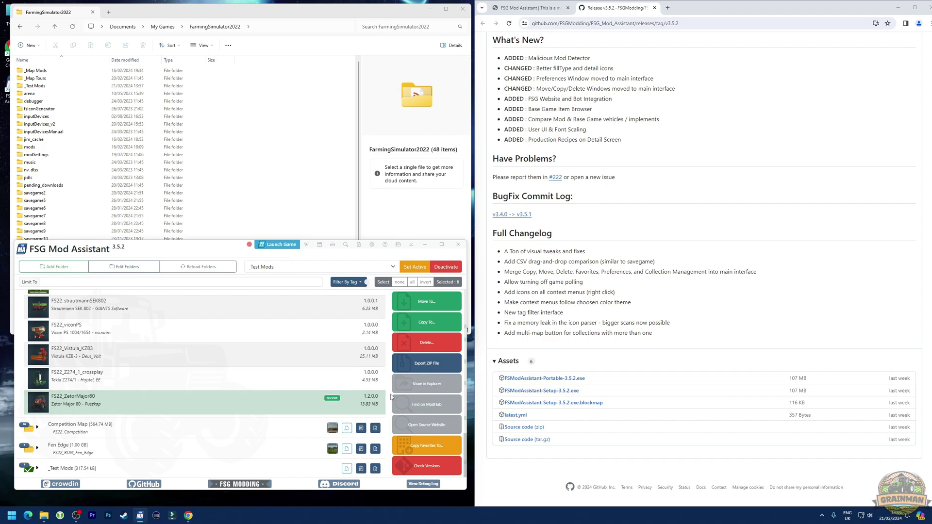
{"action": "scroll", "coordinate": [287, 382], "scroll_direction": "up", "scroll_amount": 5}
- Add FS22_flourproduction and FS22_additionalGameSettings to the selection
{"action": "left_click", "coordinate": [281, 348]}
{"action": "scroll", "coordinate": [280, 347], "scroll_direction": "up", "scroll_amount": 2}
{"action": "scroll", "coordinate": [280, 347], "scroll_direction": "up", "scroll_amount": 6}
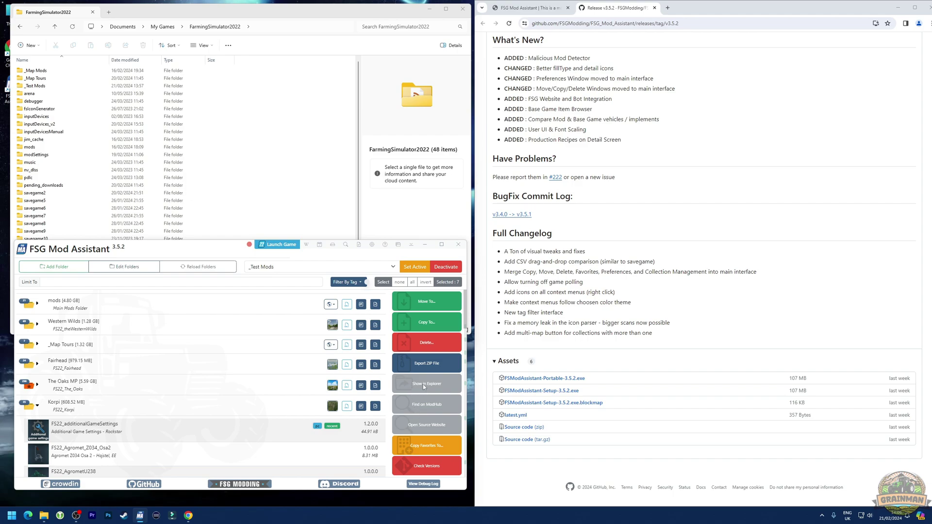
{"action": "left_click", "coordinate": [168, 427]}
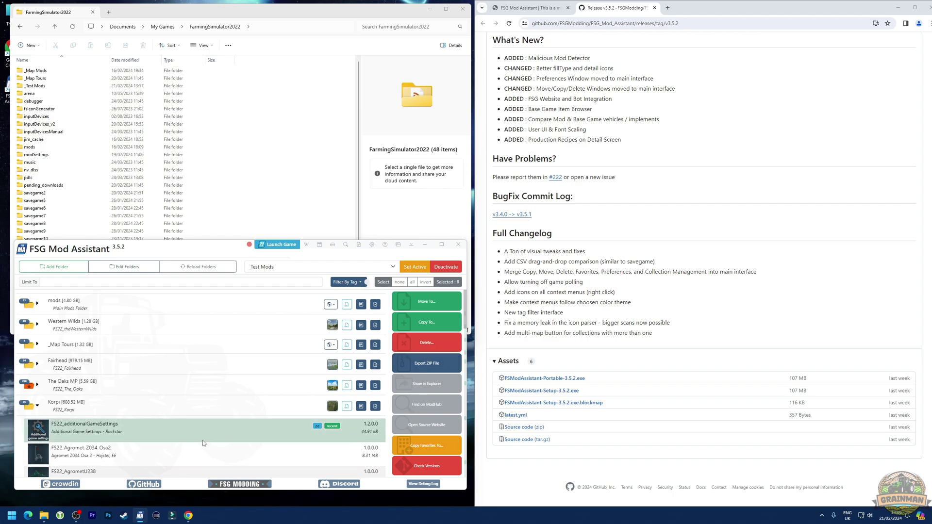
- Collapse Korpi, expand The Oaks MP and reveal FS22_150kWBGA in Explorer, then close that folder
{"action": "left_click", "coordinate": [39, 406]}
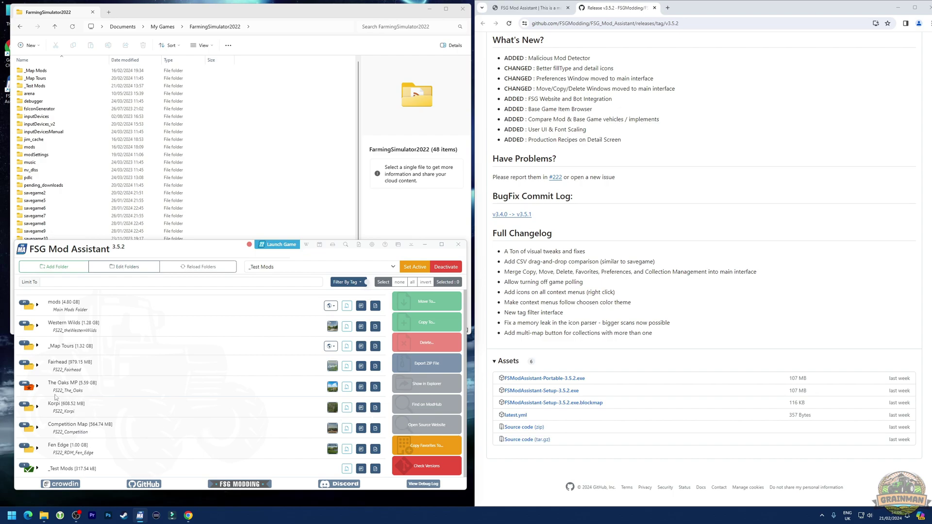
{"action": "left_click", "coordinate": [38, 387]}
{"action": "left_click", "coordinate": [142, 413]}
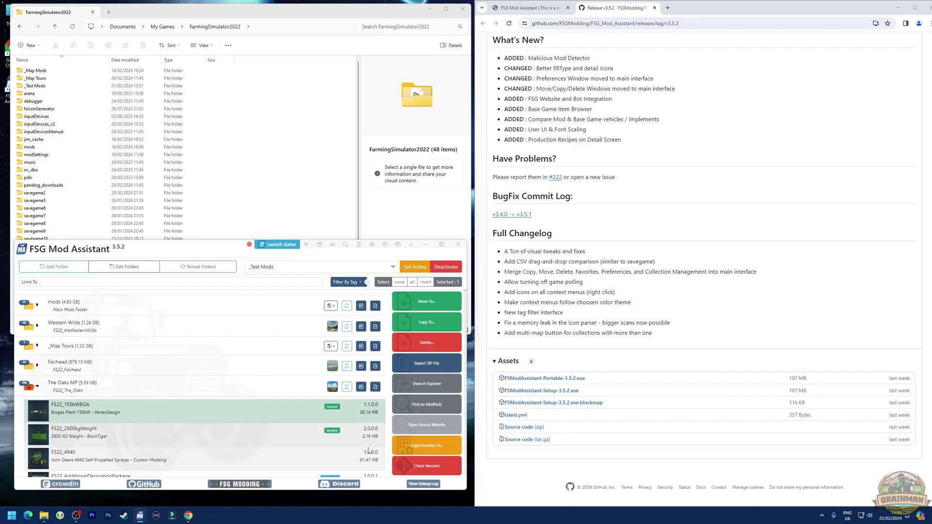
{"action": "left_click", "coordinate": [427, 394]}
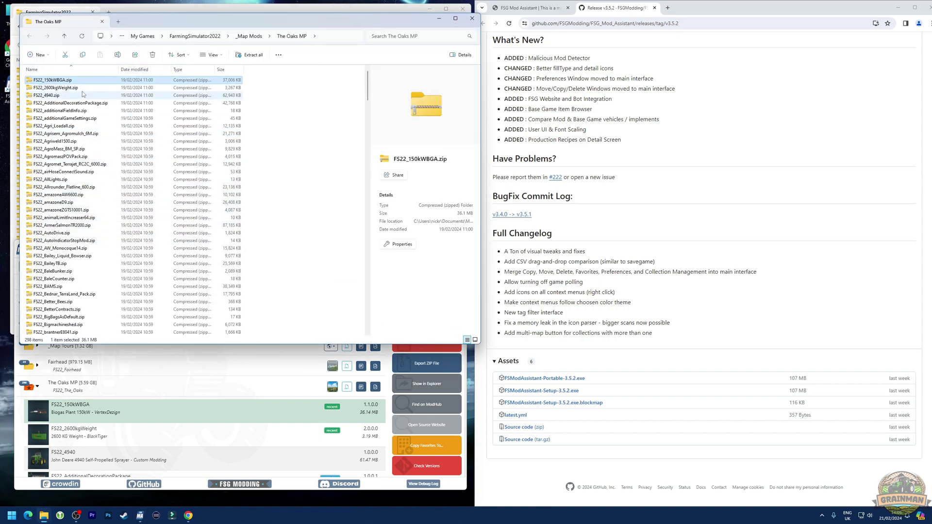
{"action": "left_click", "coordinate": [472, 18]}
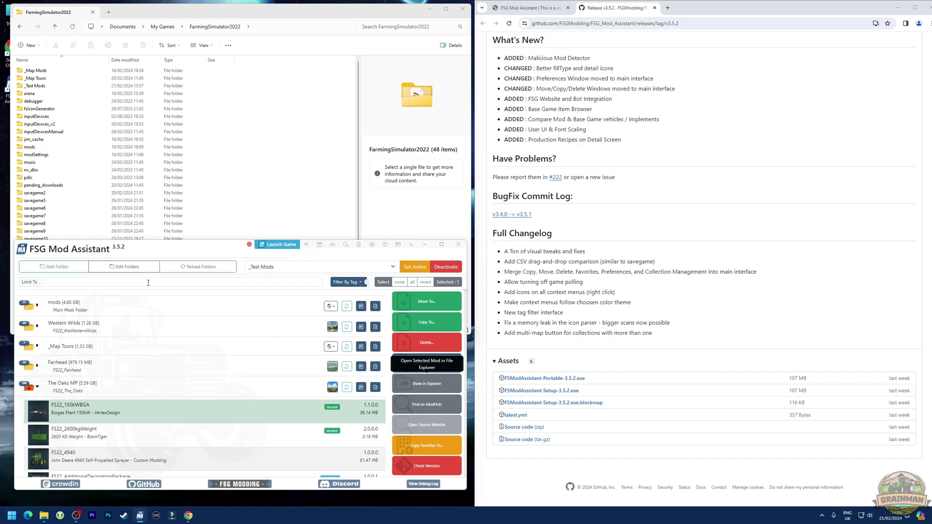
- Filter the mod list with 'the oak' and select the FS22_The_Oaks mod
{"action": "left_click", "coordinate": [169, 283]}
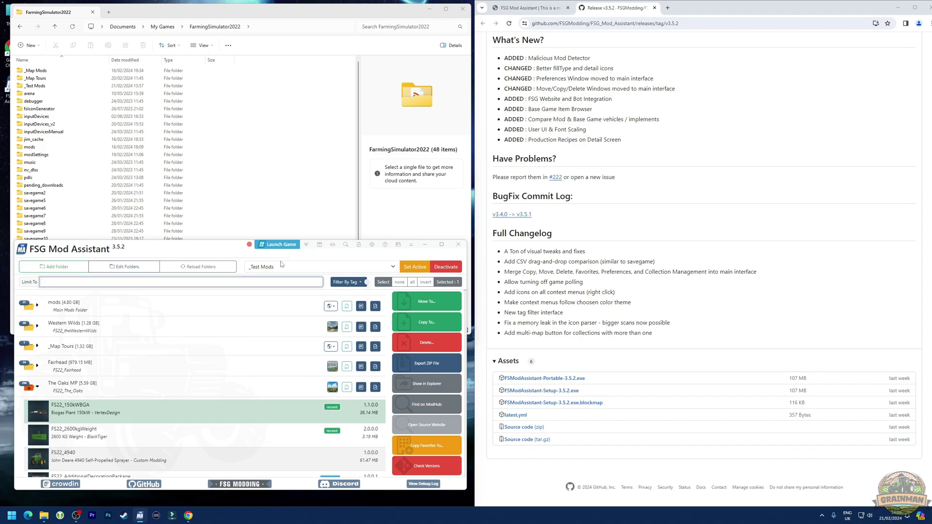
{"action": "type", "text": "the oaks"}
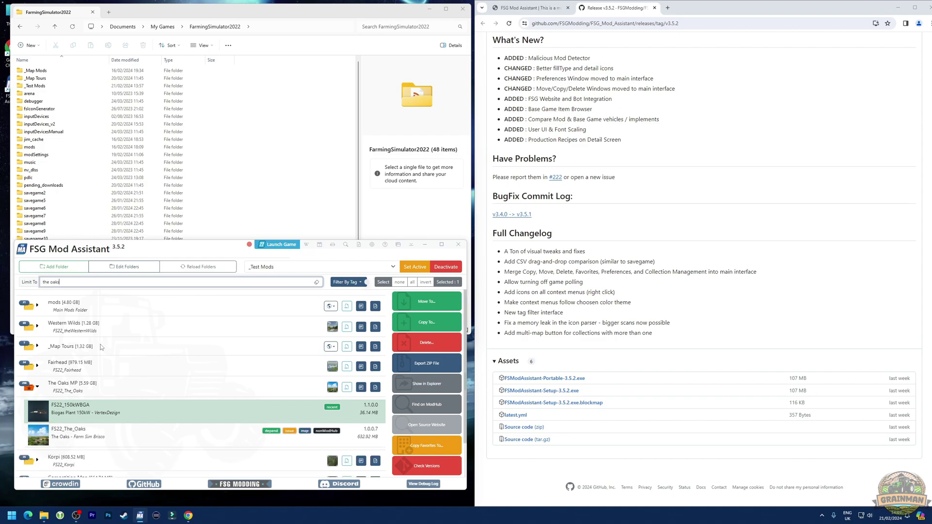
{"action": "left_click", "coordinate": [130, 433]}
{"action": "left_click", "coordinate": [37, 387]}
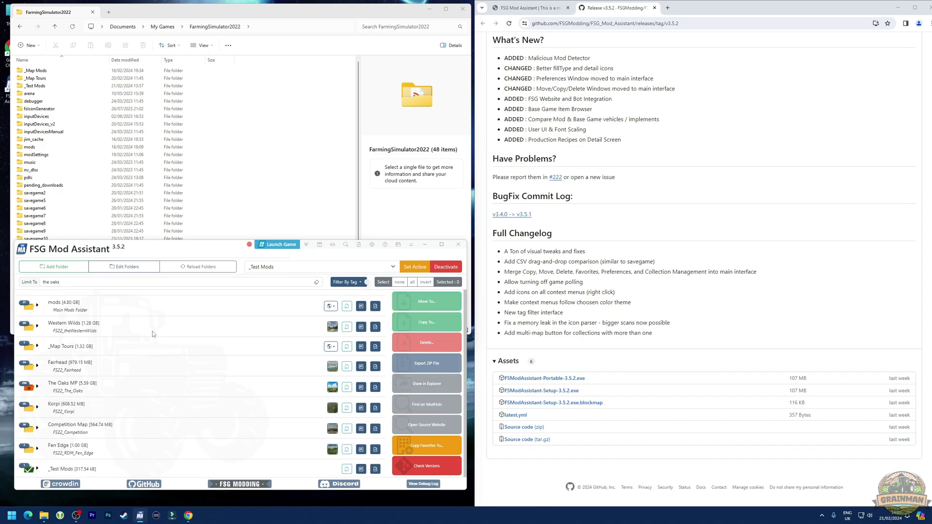